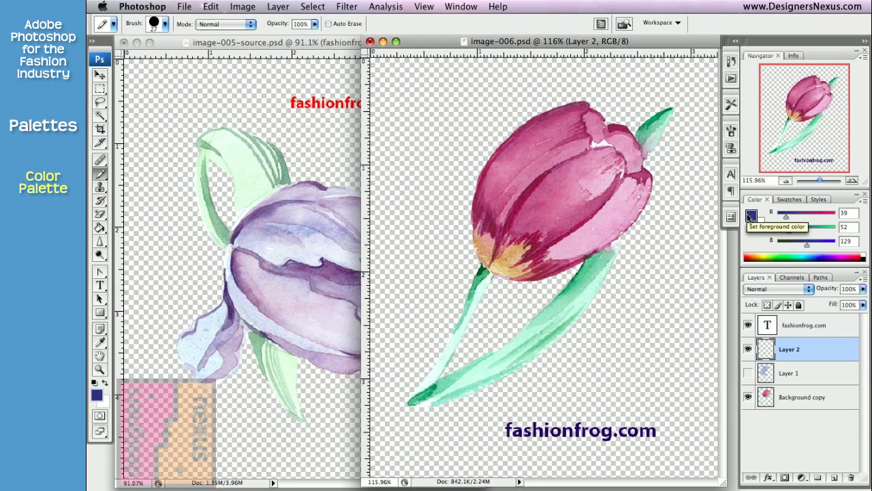
# Use the Color Picker to change the foreground colour to magenta-purple R 129, G 39, B 121
pyautogui.click(750, 215)
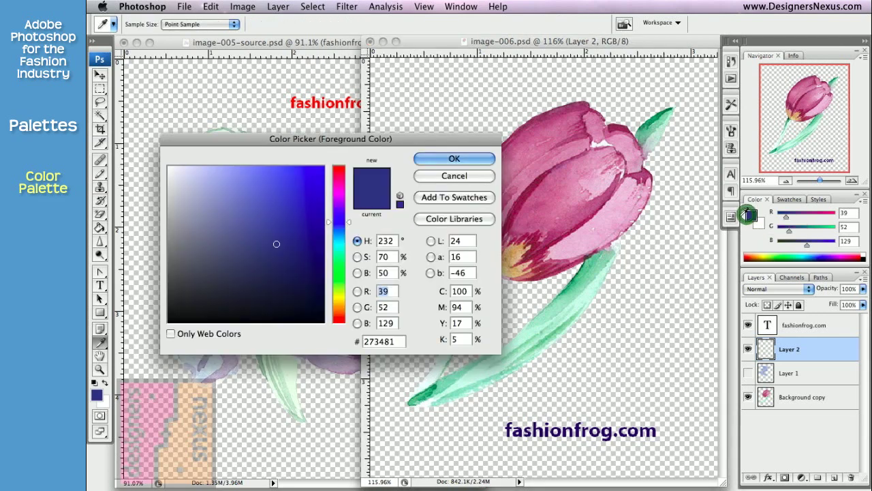
pyautogui.click(339, 189)
pyautogui.click(444, 162)
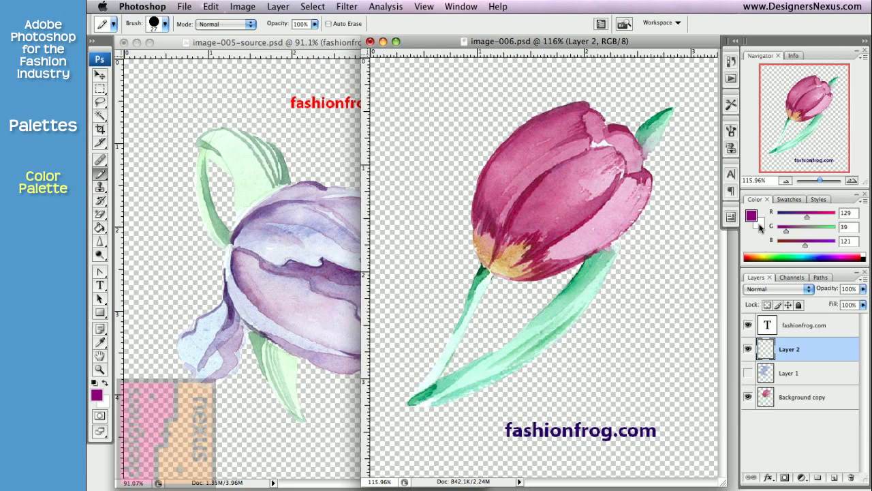
# Set the background colour to bright green, entering red 100
pyautogui.click(758, 224)
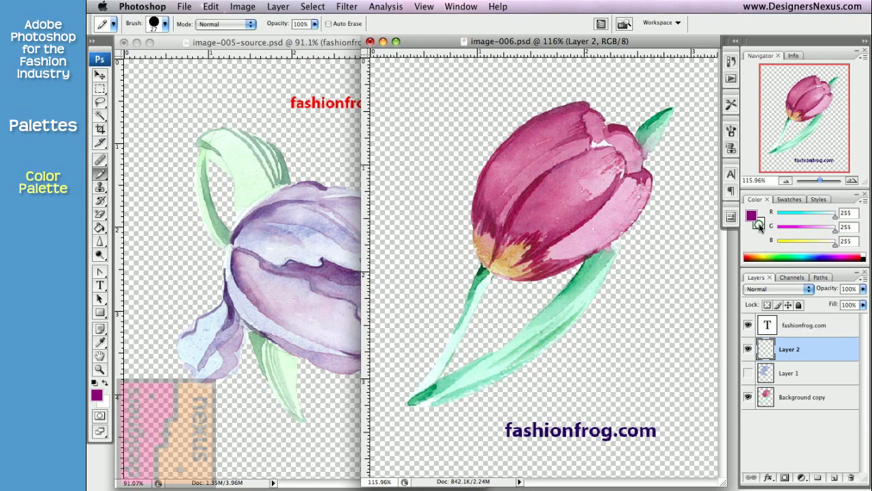
pyautogui.click(787, 253)
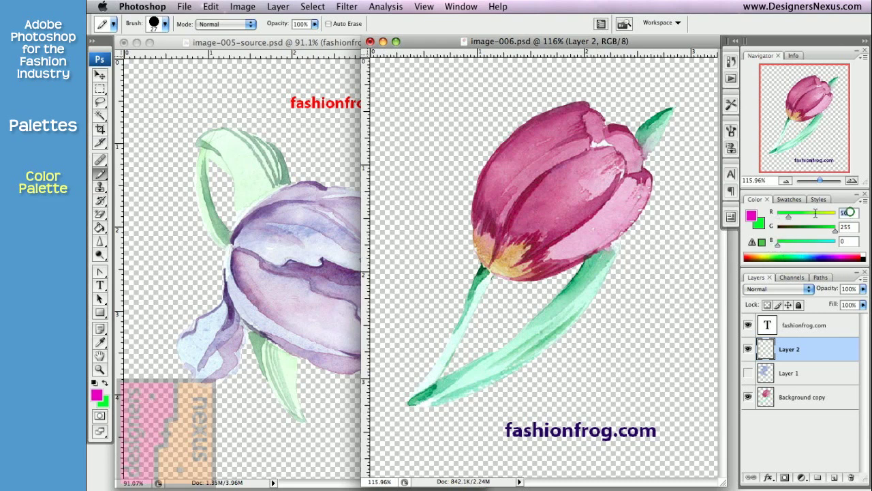
pyautogui.write('100')
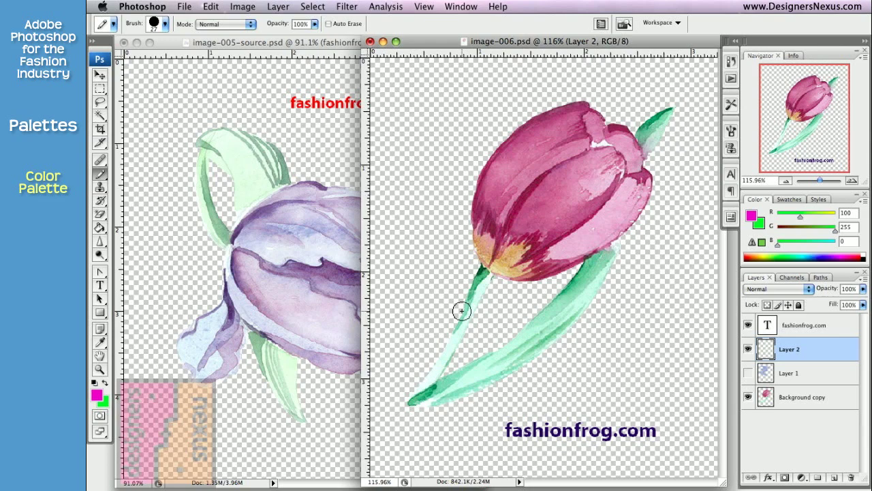
# View the RGB colour palette swatches page in Safari
pyautogui.click(202, 462)
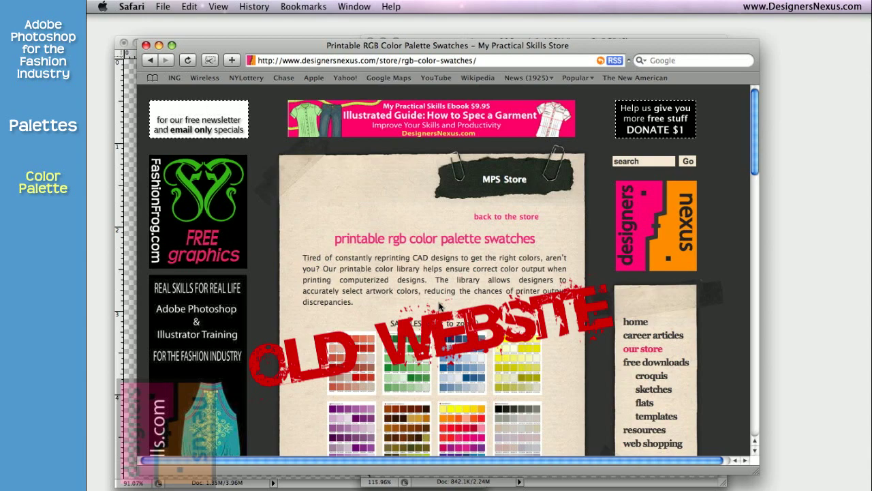
pyautogui.scroll(-20, 440, 307)
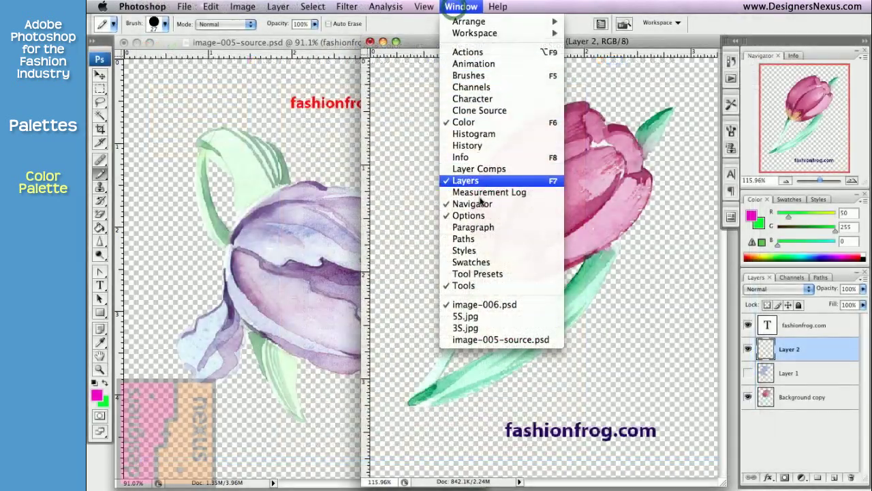
# Bring 5S.jpg to the front and zoom to 83.3% on its purple swatches
pyautogui.click(467, 316)
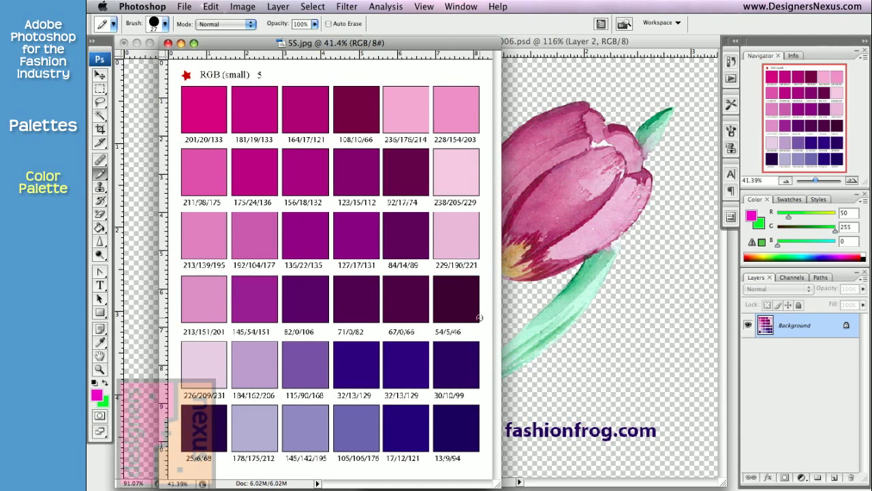
pyautogui.press('z')
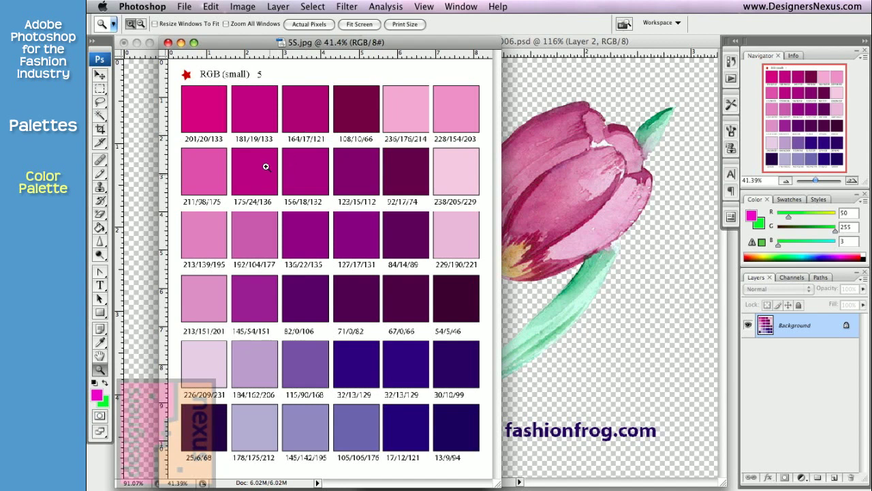
pyautogui.click(424, 330)
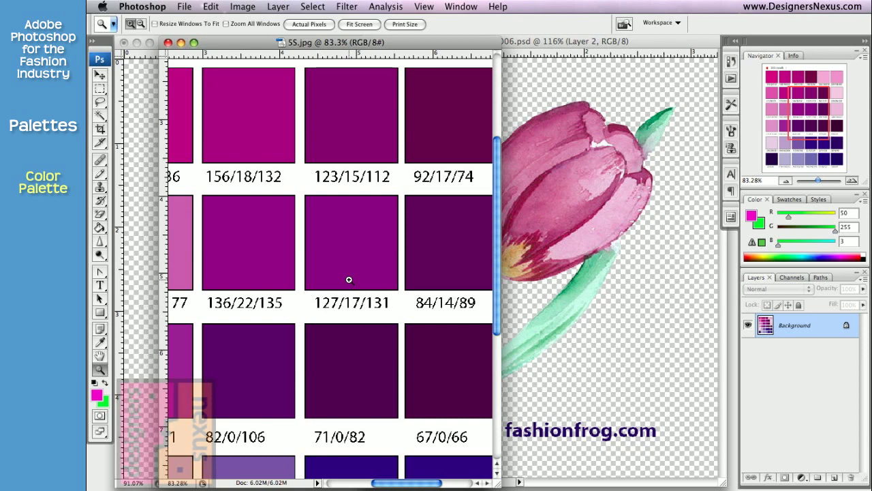
# Enter R 127, G 17, B 131 for the foreground colour in the Color panel
pyautogui.click(752, 218)
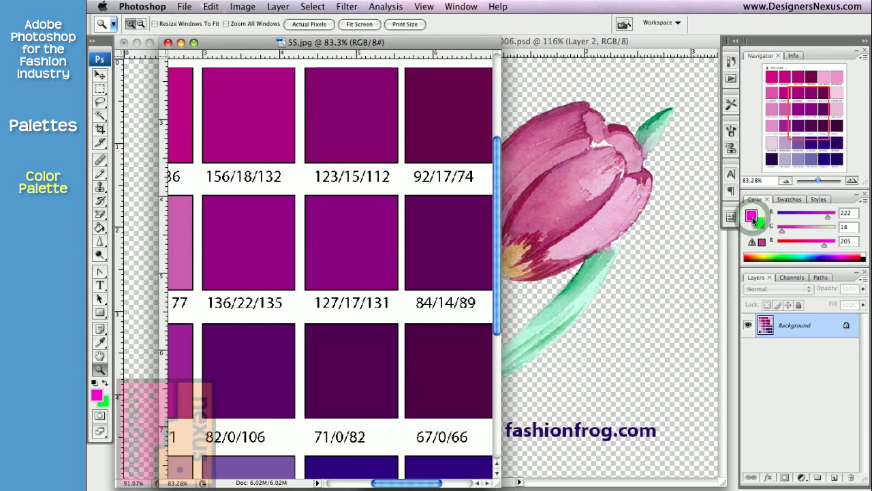
pyautogui.click(848, 213)
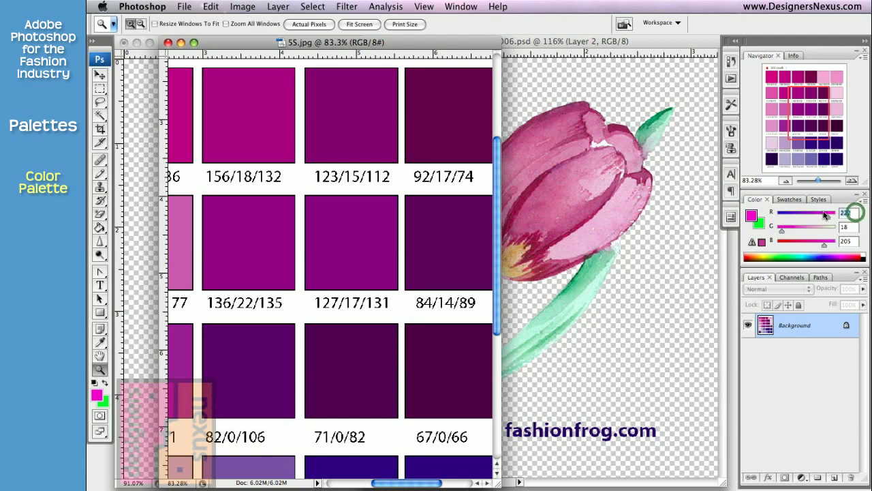
pyautogui.write('127')
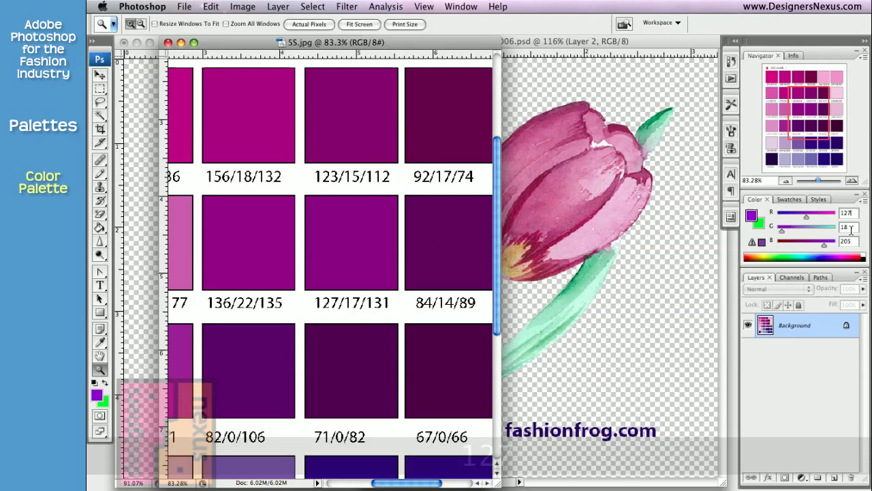
pyautogui.click(848, 227)
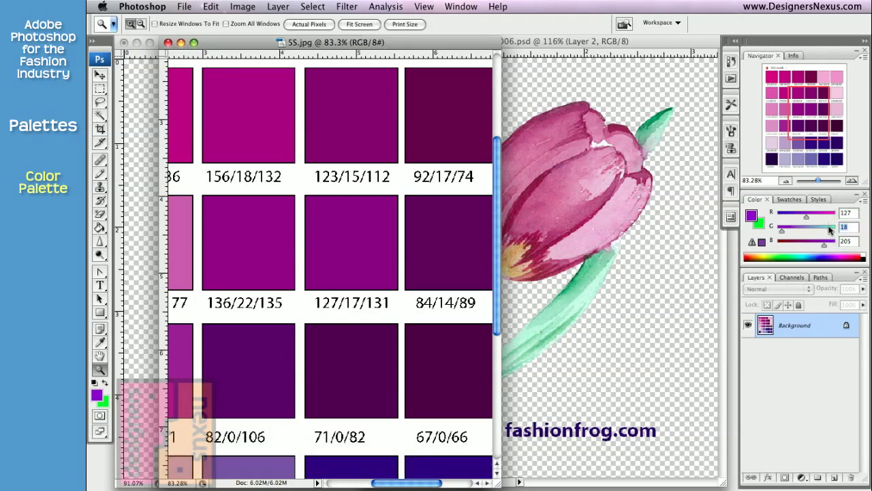
pyautogui.write('17')
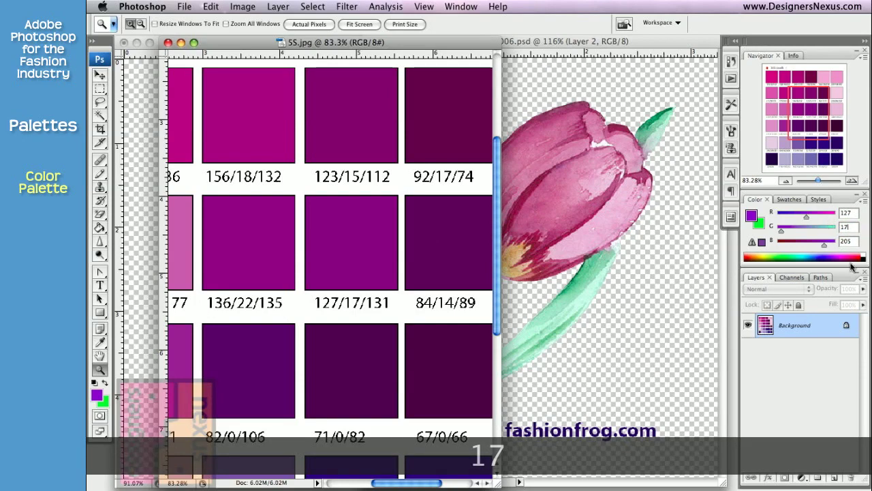
pyautogui.click(849, 241)
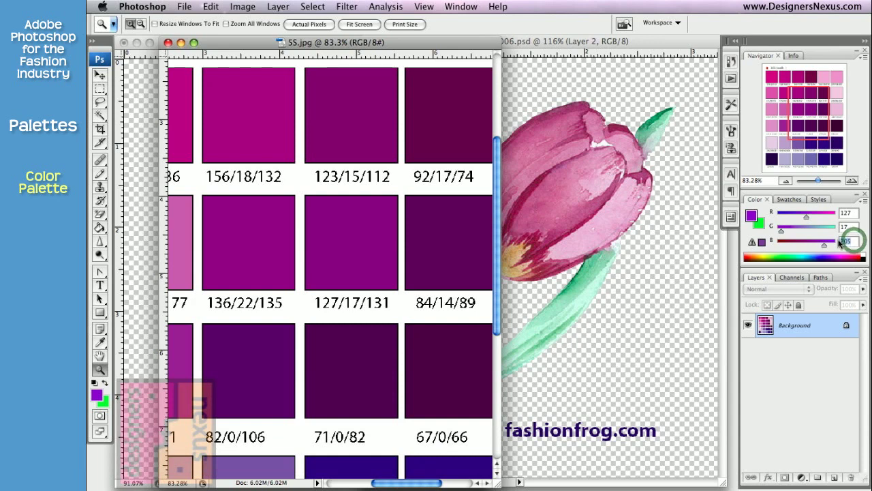
pyautogui.write('131')
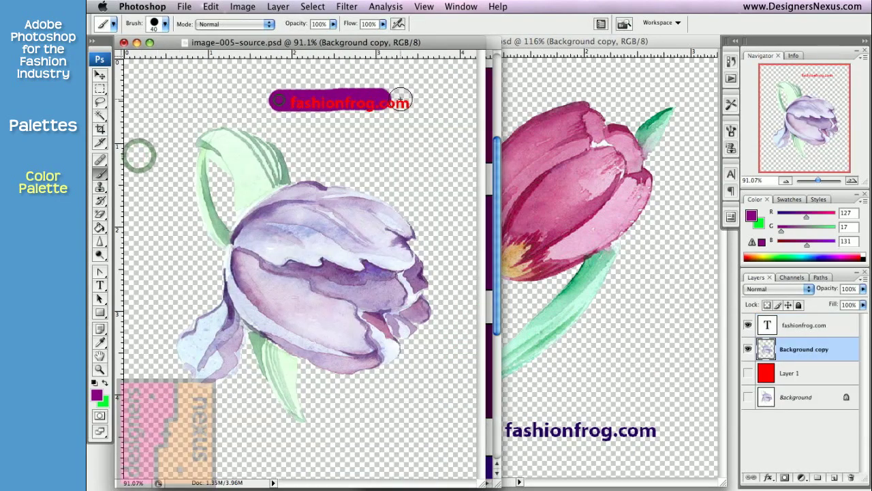
# Paint purple over the fashionfrog.com text, recolour the tulip petals magenta, then mix foreground 73/65/57
pyautogui.moveTo(401, 103)
pyautogui.mouseDown()
pyautogui.moveTo(282, 97)
pyautogui.moveTo(403, 113)
pyautogui.mouseUp()
pyautogui.click(102, 174)
pyautogui.click(166, 194)
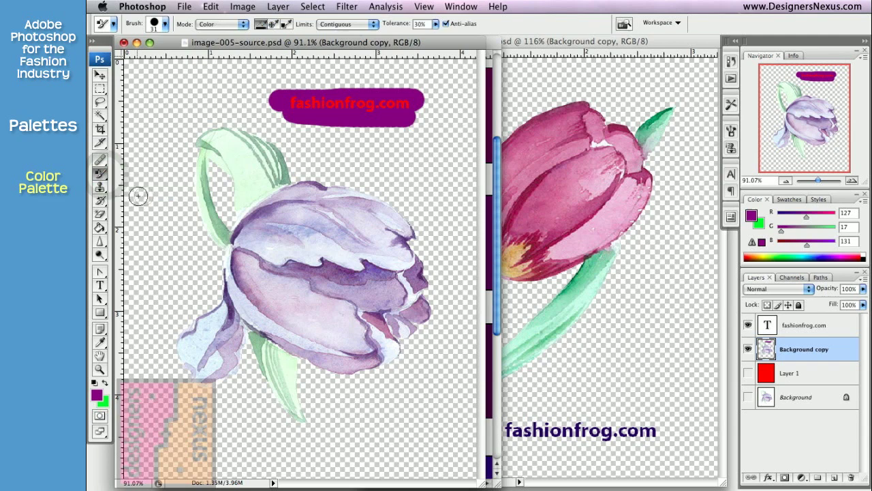
pyautogui.moveTo(299, 209)
pyautogui.mouseDown()
pyautogui.moveTo(271, 223)
pyautogui.moveTo(269, 211)
pyautogui.moveTo(239, 237)
pyautogui.moveTo(314, 190)
pyautogui.moveTo(234, 257)
pyautogui.moveTo(359, 266)
pyautogui.moveTo(340, 281)
pyautogui.moveTo(370, 318)
pyautogui.moveTo(415, 313)
pyautogui.moveTo(382, 279)
pyautogui.moveTo(399, 270)
pyautogui.moveTo(353, 265)
pyautogui.moveTo(352, 237)
pyautogui.moveTo(349, 250)
pyautogui.moveTo(316, 221)
pyautogui.moveTo(302, 193)
pyautogui.moveTo(311, 188)
pyautogui.moveTo(417, 233)
pyautogui.moveTo(382, 235)
pyautogui.moveTo(398, 301)
pyautogui.moveTo(378, 364)
pyautogui.moveTo(258, 332)
pyautogui.moveTo(234, 280)
pyautogui.moveTo(224, 299)
pyautogui.moveTo(234, 303)
pyautogui.moveTo(221, 365)
pyautogui.moveTo(210, 342)
pyautogui.moveTo(187, 331)
pyautogui.moveTo(204, 354)
pyautogui.mouseUp()
pyautogui.press('i')
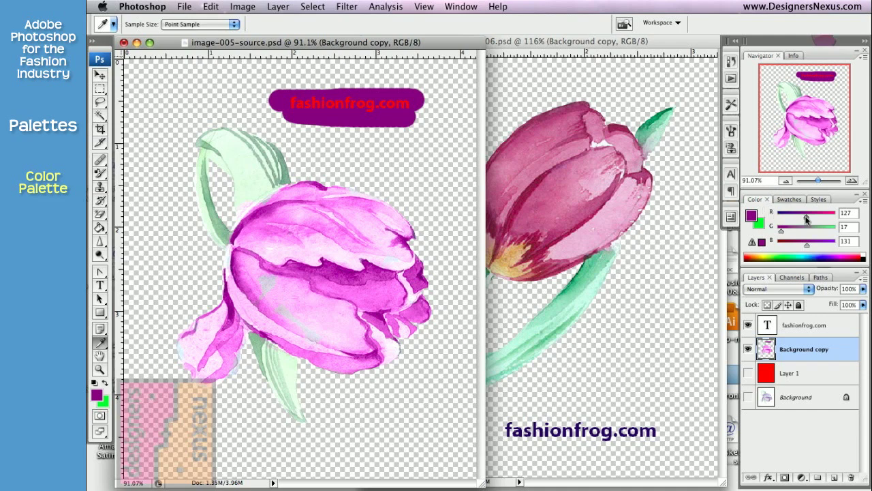
pyautogui.moveTo(806, 218); pyautogui.dragTo(790, 246)
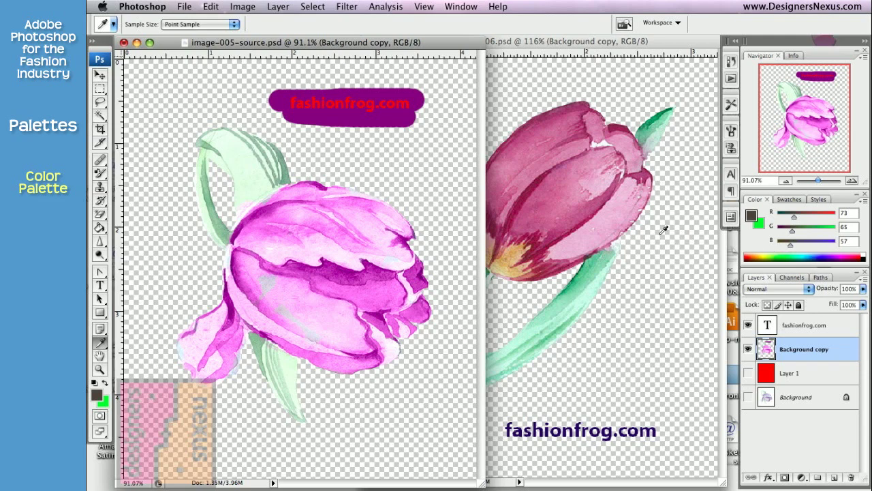
# Switch to the Picture 1.png RGB diagram, ending with a red foreground of 228/65/57
pyautogui.click(451, 9)
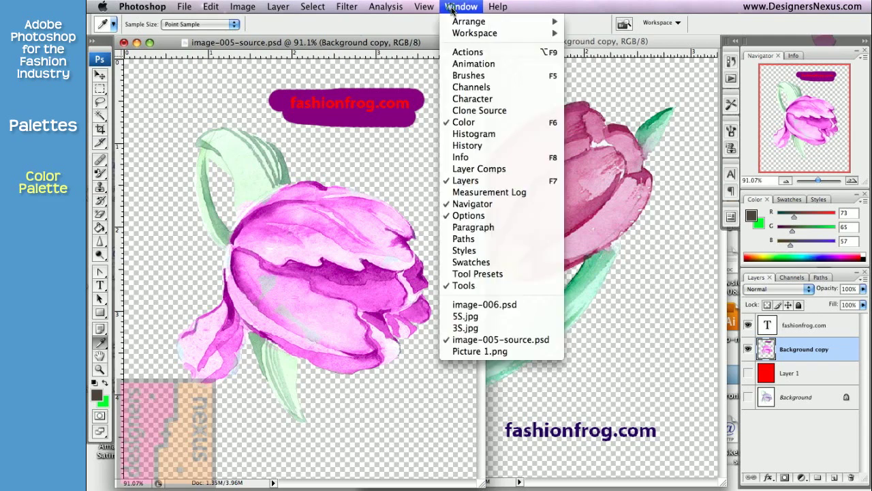
pyautogui.click(483, 355)
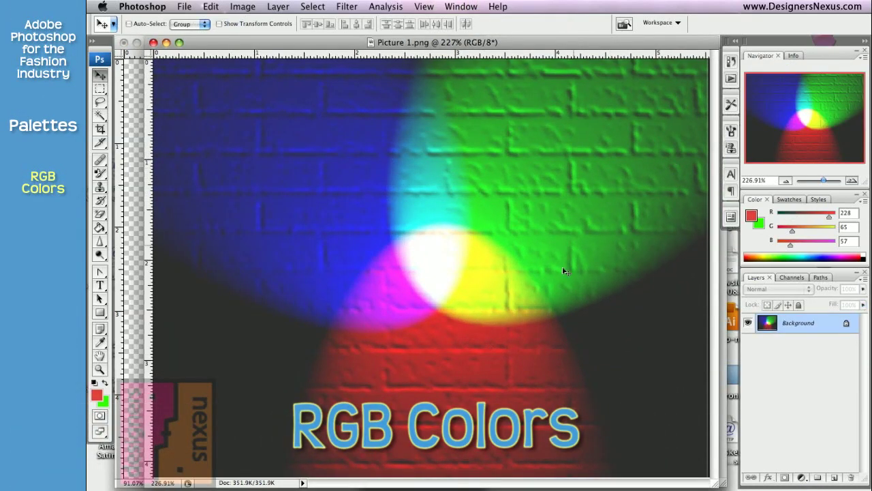
pyautogui.click(529, 355)
pyautogui.click(551, 209)
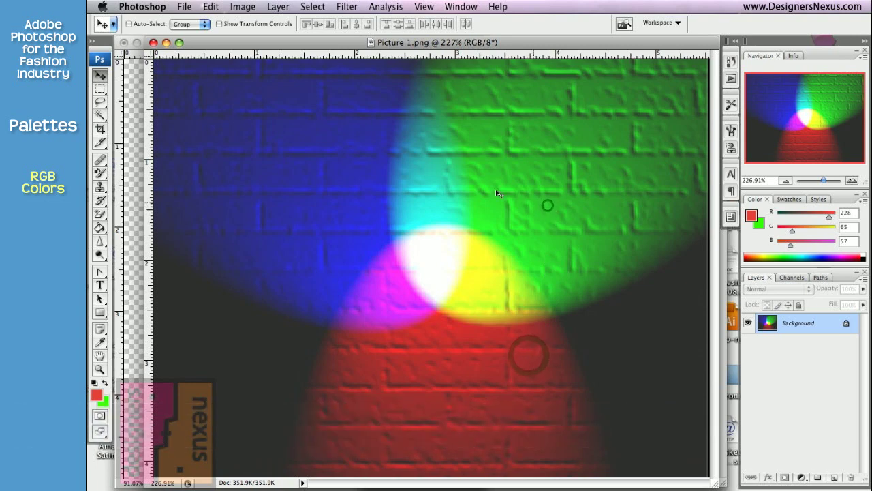
pyautogui.click(329, 178)
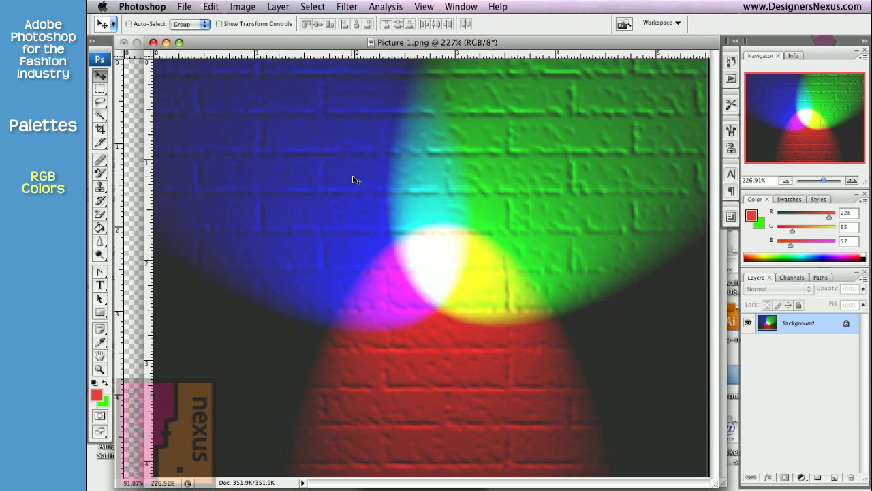
# Show the Color panel as CMYK sliders, then switch back to RGB sliders
pyautogui.click(859, 203)
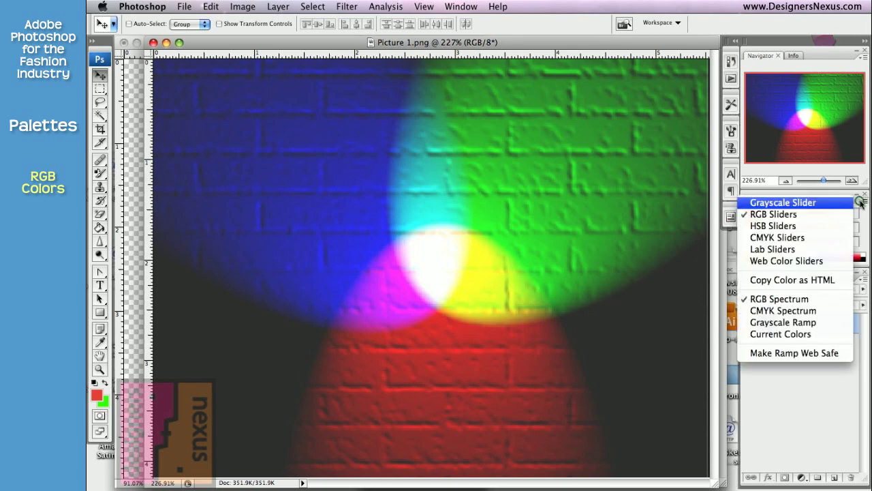
pyautogui.click(817, 239)
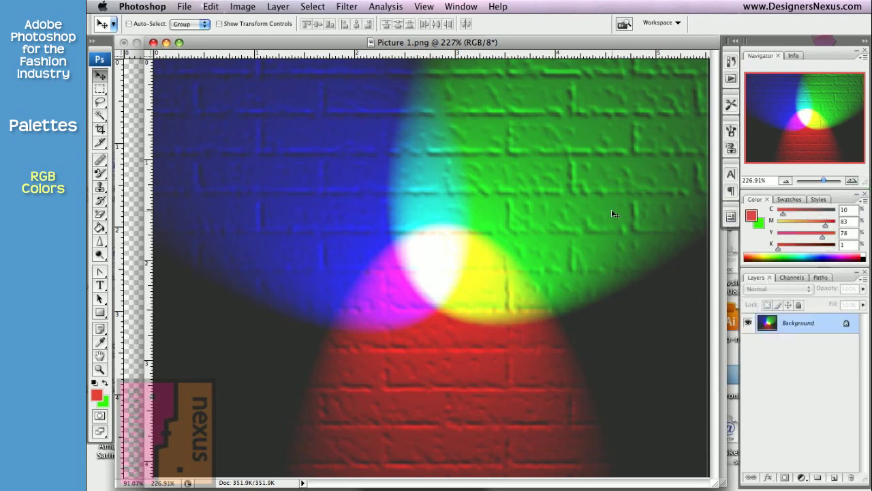
pyautogui.click(860, 202)
pyautogui.click(821, 214)
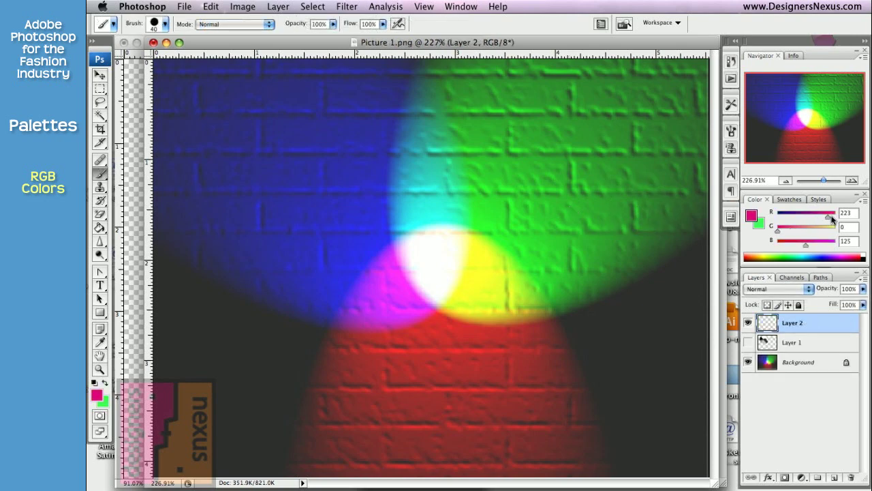
# Mix a near-black navy foreground and paint a dark blob on the blue area
pyautogui.moveTo(824, 216); pyautogui.dragTo(777, 215)
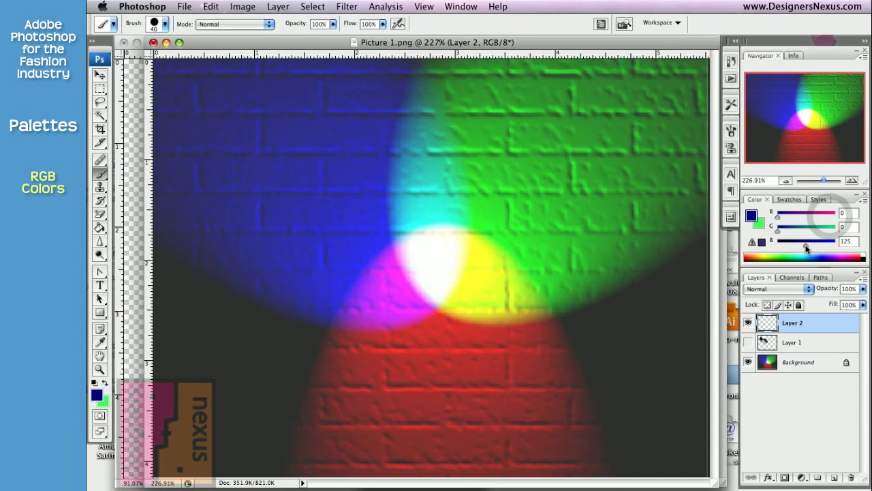
pyautogui.moveTo(805, 244); pyautogui.dragTo(778, 245)
pyautogui.moveTo(302, 146)
pyautogui.mouseDown()
pyautogui.moveTo(252, 174)
pyautogui.moveTo(298, 188)
pyautogui.moveTo(291, 193)
pyautogui.moveTo(317, 146)
pyautogui.moveTo(321, 161)
pyautogui.moveTo(290, 126)
pyautogui.mouseUp()
# Raise red, green and blue to full for white and paint a blob over the black blob's top
pyautogui.moveTo(787, 217); pyautogui.dragTo(837, 217)
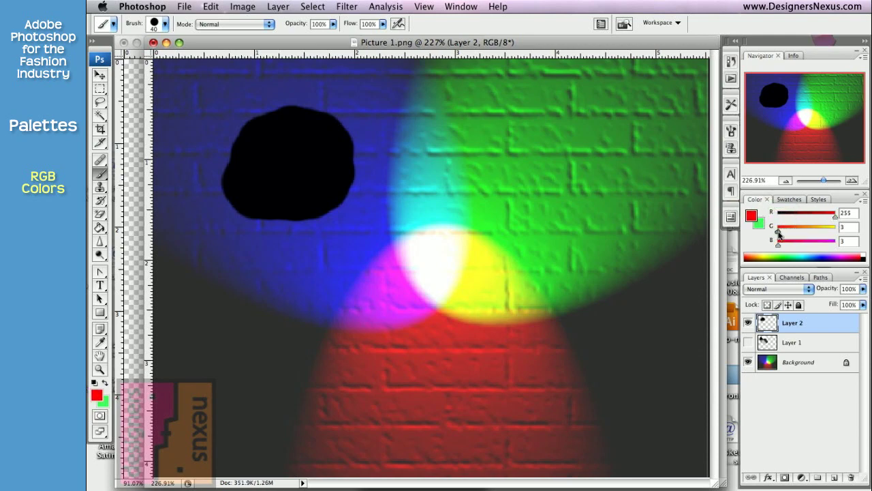
pyautogui.moveTo(779, 234); pyautogui.dragTo(835, 232)
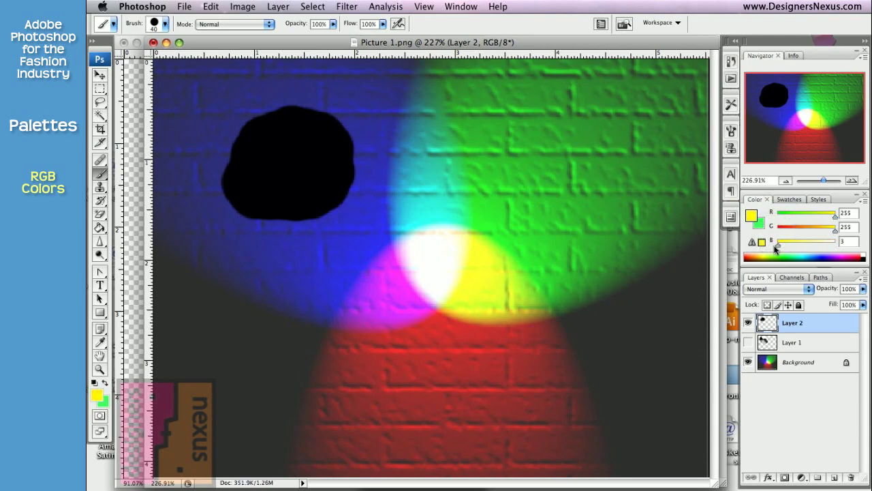
pyautogui.moveTo(778, 243); pyautogui.dragTo(837, 243)
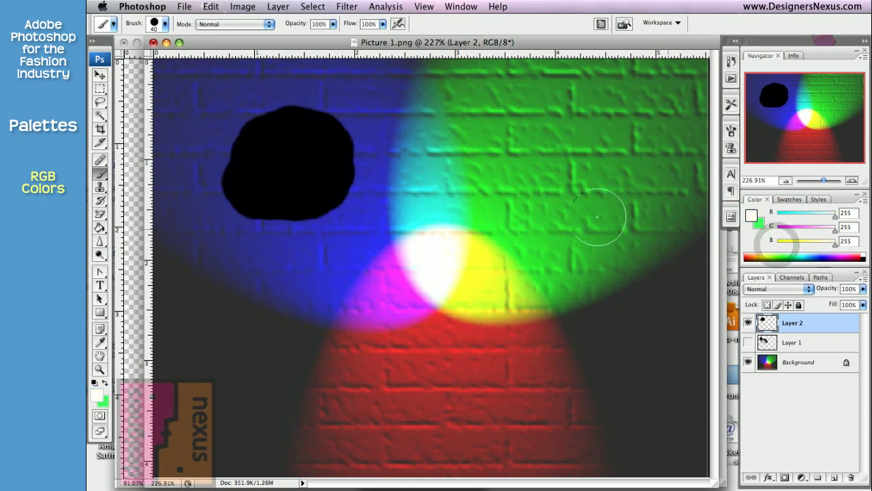
pyautogui.moveTo(324, 116)
pyautogui.mouseDown()
pyautogui.moveTo(345, 130)
pyautogui.moveTo(258, 107)
pyautogui.moveTo(305, 108)
pyautogui.moveTo(331, 143)
pyautogui.mouseUp()
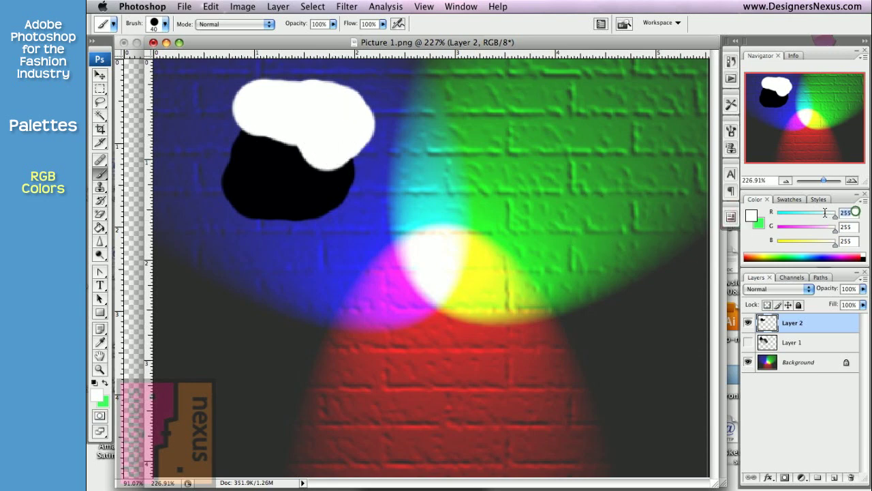
# Set the foreground to grey 125/125/125 and paint a blob overlapping the white and black blobs
pyautogui.write('125')
pyautogui.press('Tab')
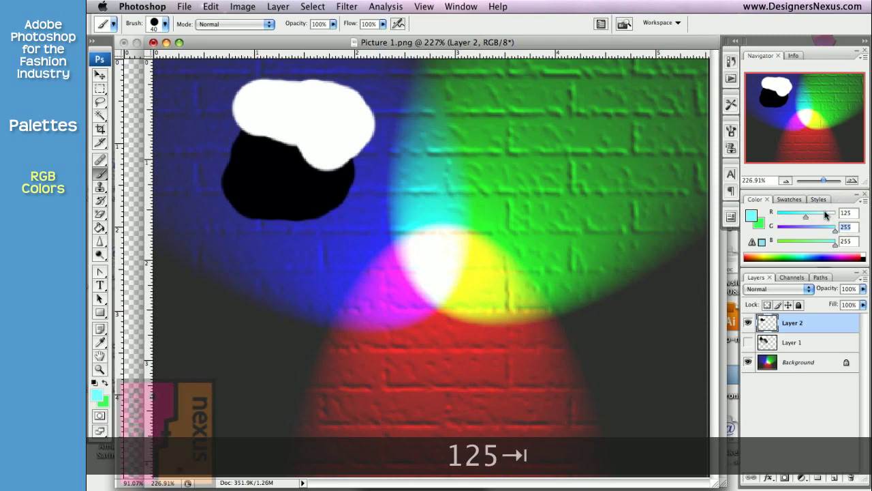
pyautogui.write('125')
pyautogui.press('Tab')
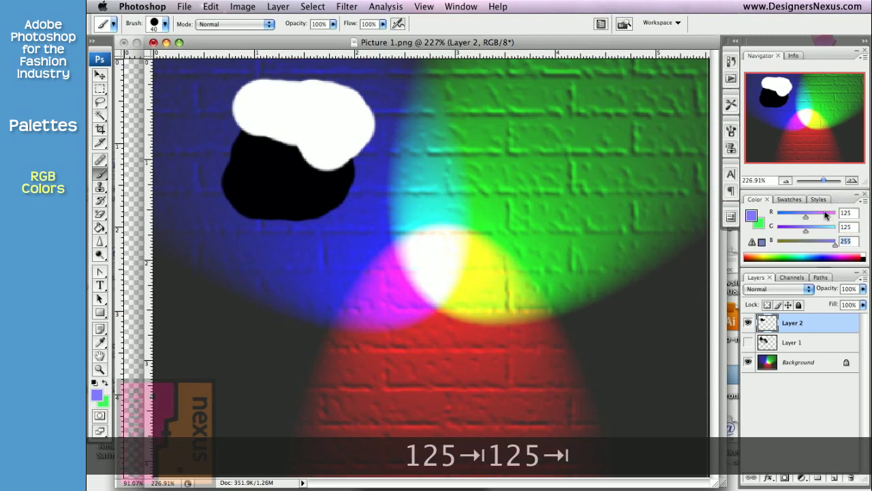
pyautogui.write('125')
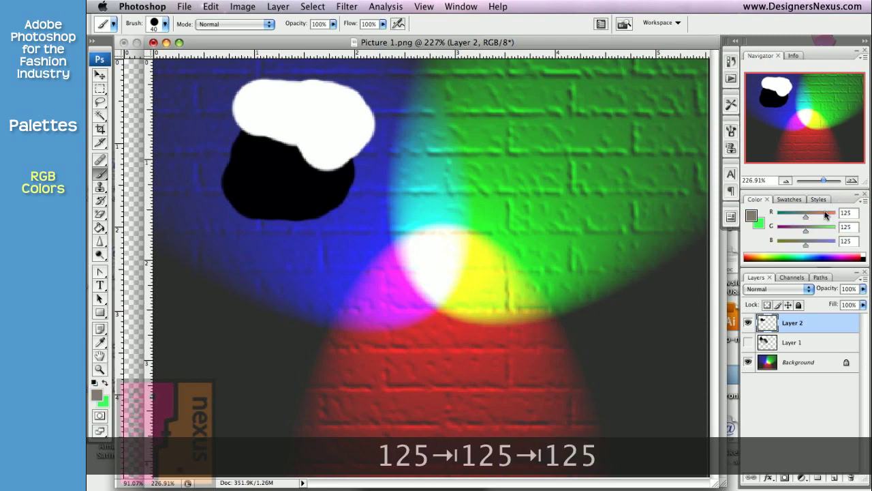
pyautogui.moveTo(324, 151)
pyautogui.mouseDown()
pyautogui.moveTo(357, 171)
pyautogui.moveTo(330, 172)
pyautogui.moveTo(333, 195)
pyautogui.moveTo(345, 182)
pyautogui.moveTo(355, 194)
pyautogui.moveTo(331, 198)
pyautogui.mouseUp()
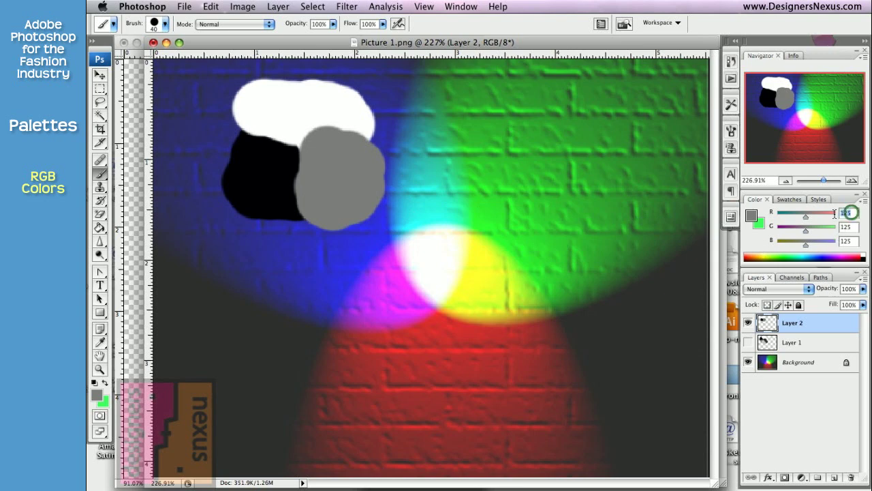
# Set the foreground to 50/50/50 and paint a dark grey blob below the grey one
pyautogui.write('50')
pyautogui.press('Tab')
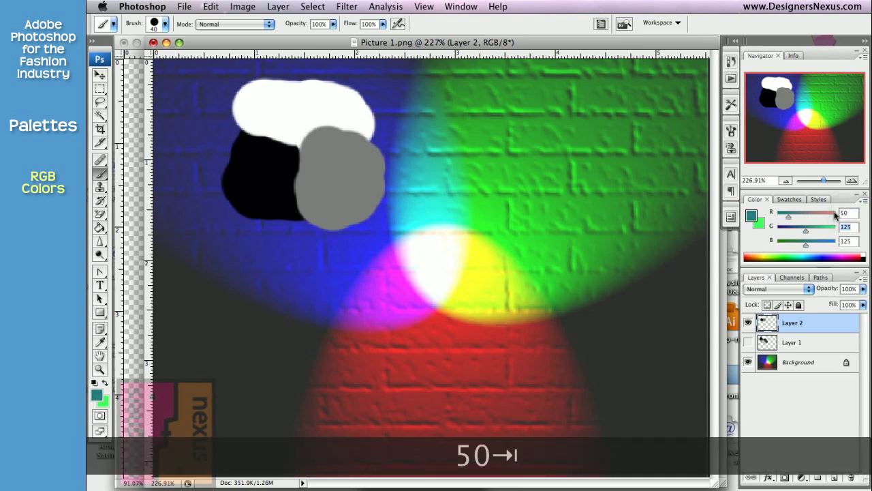
pyautogui.write('50')
pyautogui.press('Tab')
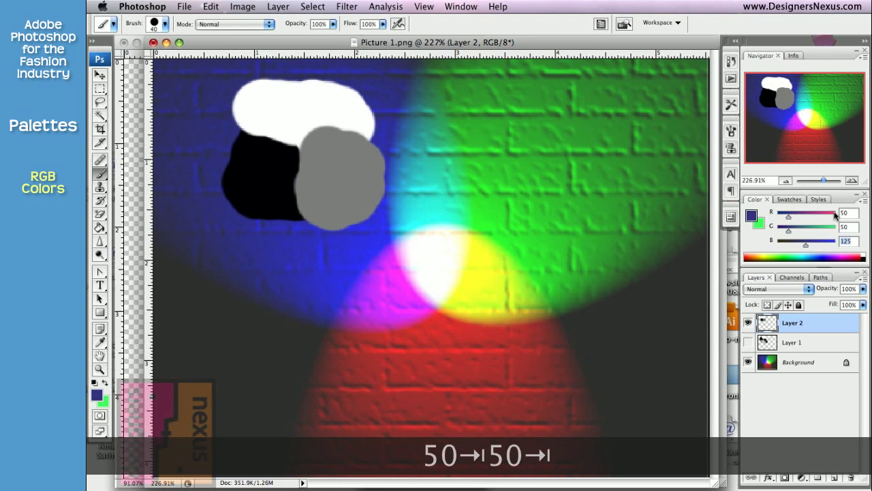
pyautogui.write('50')
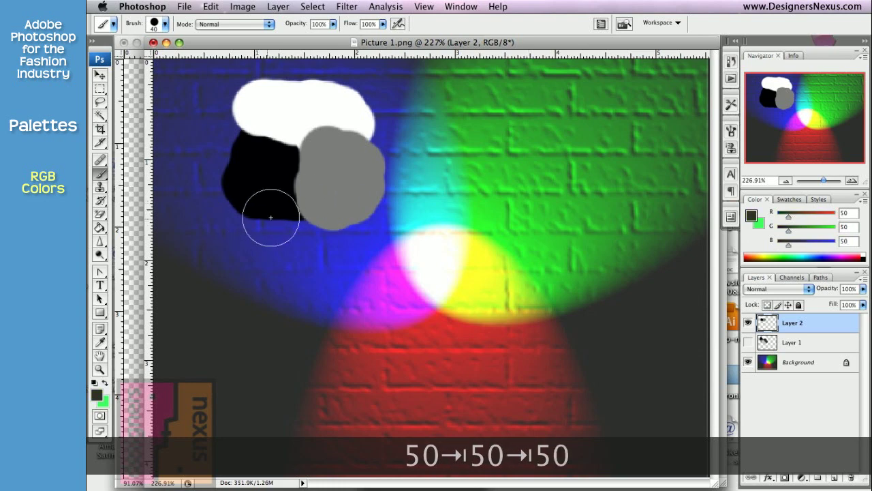
pyautogui.moveTo(268, 216)
pyautogui.mouseDown()
pyautogui.moveTo(284, 230)
pyautogui.moveTo(305, 216)
pyautogui.moveTo(323, 222)
pyautogui.moveTo(290, 220)
pyautogui.moveTo(292, 242)
pyautogui.mouseUp()
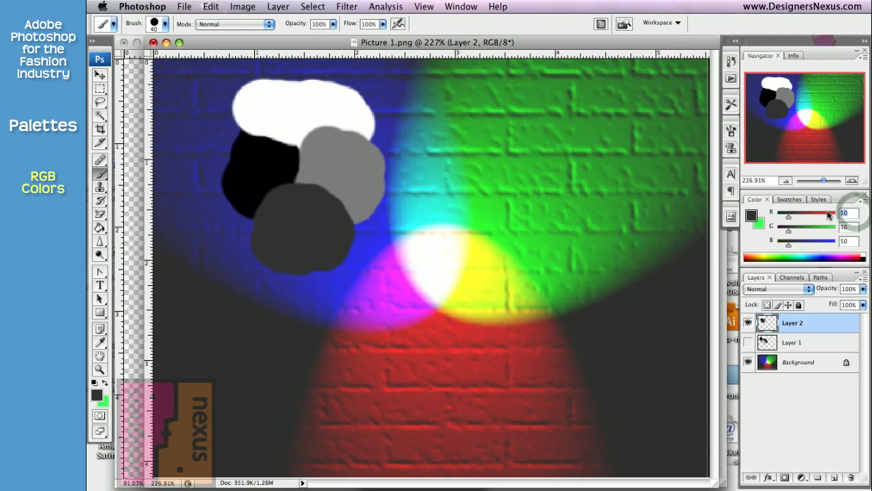
# Paint a light grey 175/175/175 blob beside the dark grey one, then move the sliders toward pure red
pyautogui.write('175')
pyautogui.press('Tab')
pyautogui.write('175')
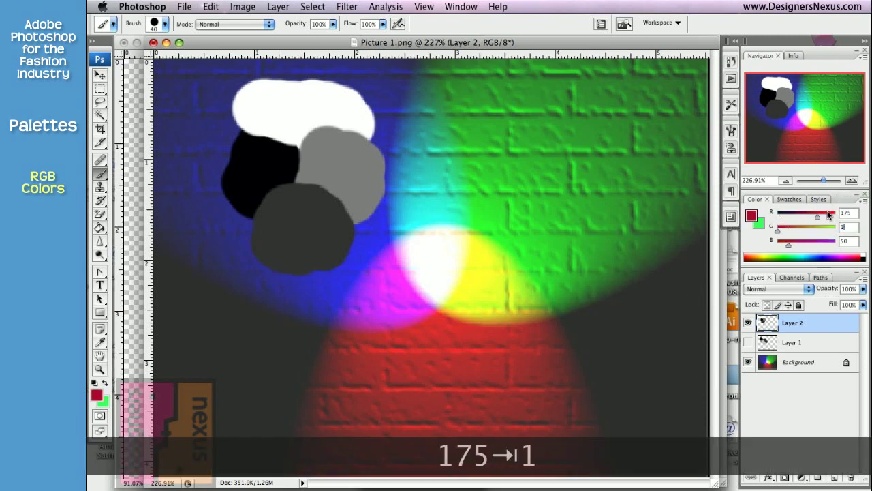
pyautogui.press('Tab')
pyautogui.write('175')
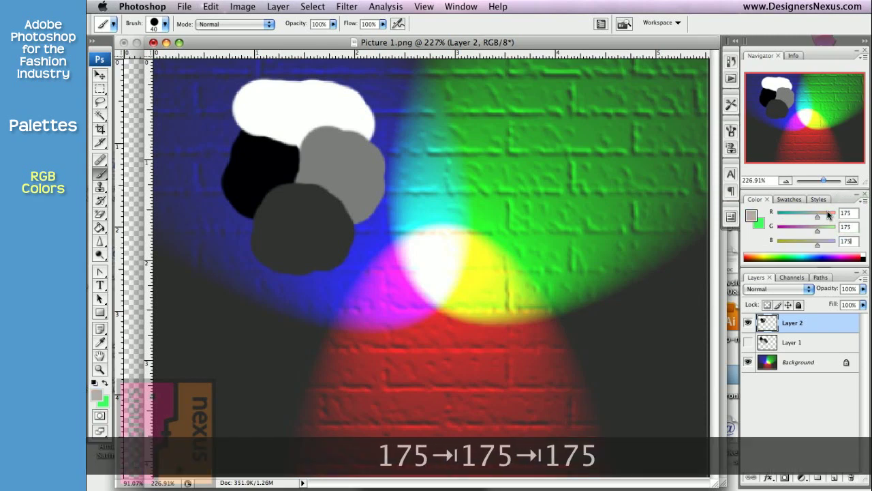
pyautogui.moveTo(354, 208); pyautogui.dragTo(349, 228)
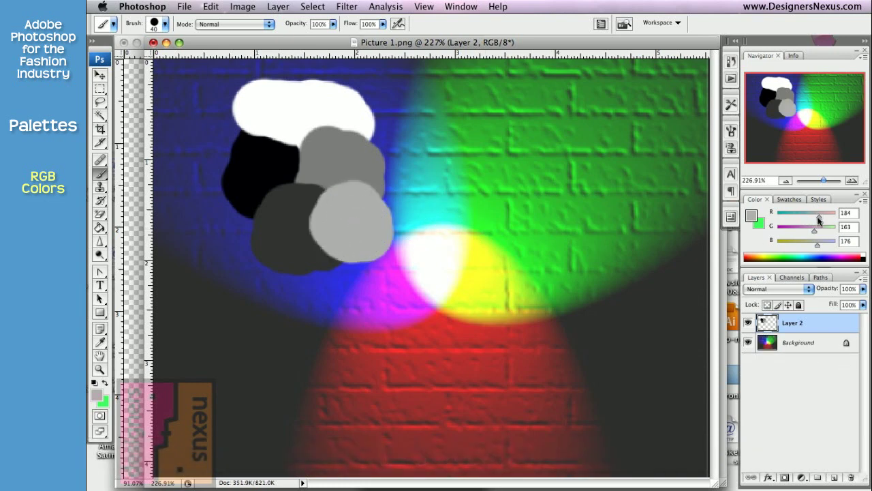
pyautogui.moveTo(818, 217); pyautogui.dragTo(772, 245)
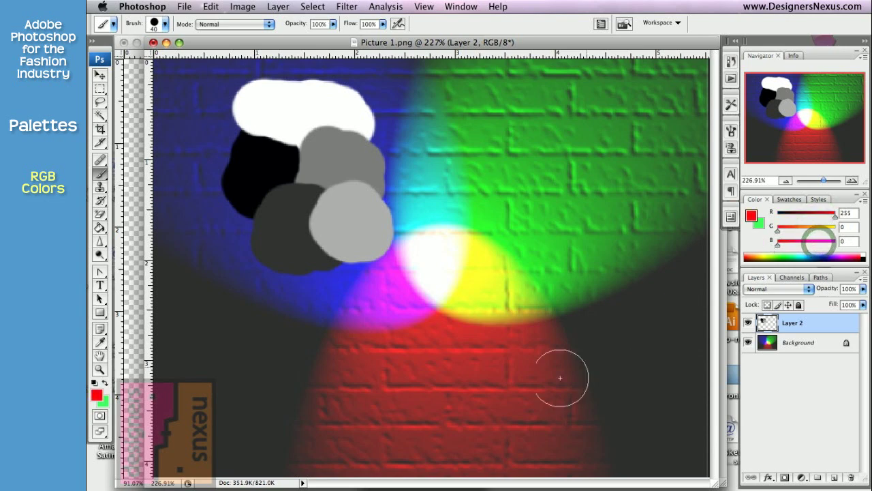
# Paint red, green and blue blobs onto their matching light beams
pyautogui.click(431, 368)
pyautogui.moveTo(431, 368)
pyautogui.mouseDown()
pyautogui.moveTo(452, 389)
pyautogui.moveTo(432, 366)
pyautogui.mouseUp()
pyautogui.moveTo(836, 216)
pyautogui.mouseDown()
pyautogui.moveTo(773, 218)
pyautogui.moveTo(841, 233)
pyautogui.mouseUp()
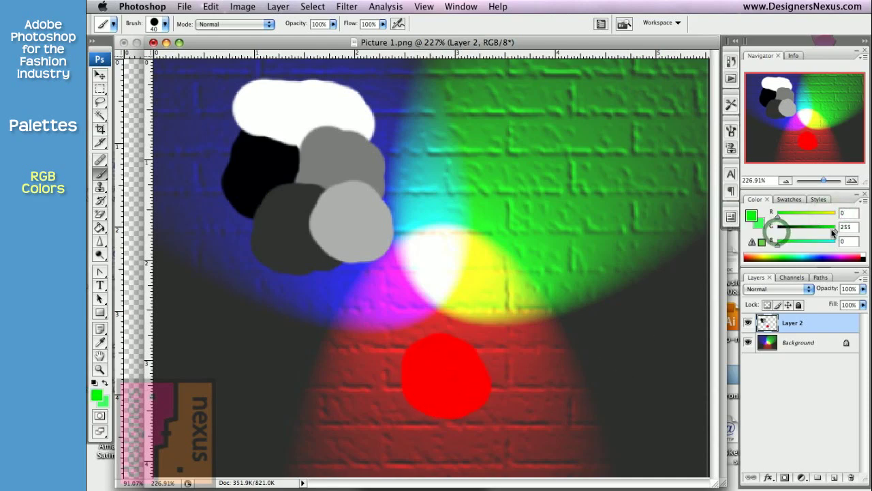
pyautogui.moveTo(548, 167)
pyautogui.mouseDown()
pyautogui.moveTo(528, 166)
pyautogui.moveTo(550, 201)
pyautogui.moveTo(583, 211)
pyautogui.moveTo(535, 167)
pyautogui.mouseUp()
pyautogui.moveTo(777, 243)
pyautogui.mouseDown()
pyautogui.moveTo(837, 246)
pyautogui.moveTo(772, 235)
pyautogui.mouseUp()
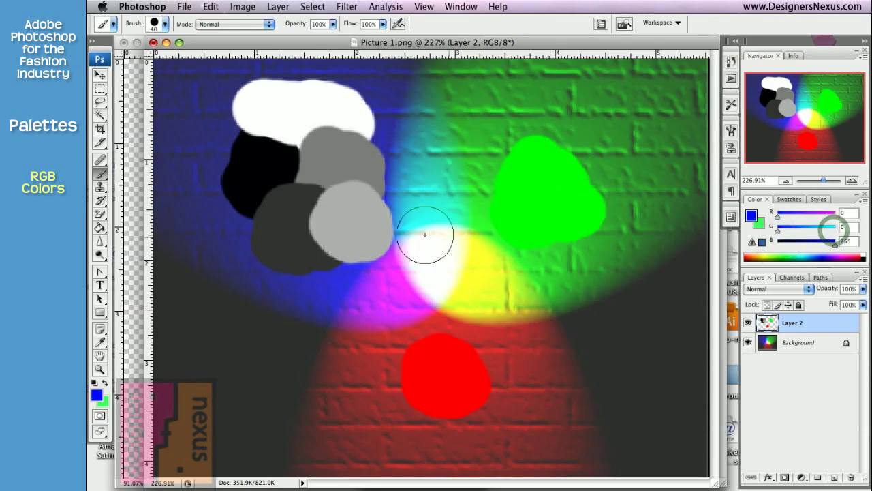
pyautogui.moveTo(367, 216)
pyautogui.mouseDown()
pyautogui.moveTo(346, 240)
pyautogui.moveTo(339, 220)
pyautogui.moveTo(327, 239)
pyautogui.moveTo(342, 206)
pyautogui.moveTo(308, 181)
pyautogui.mouseUp()
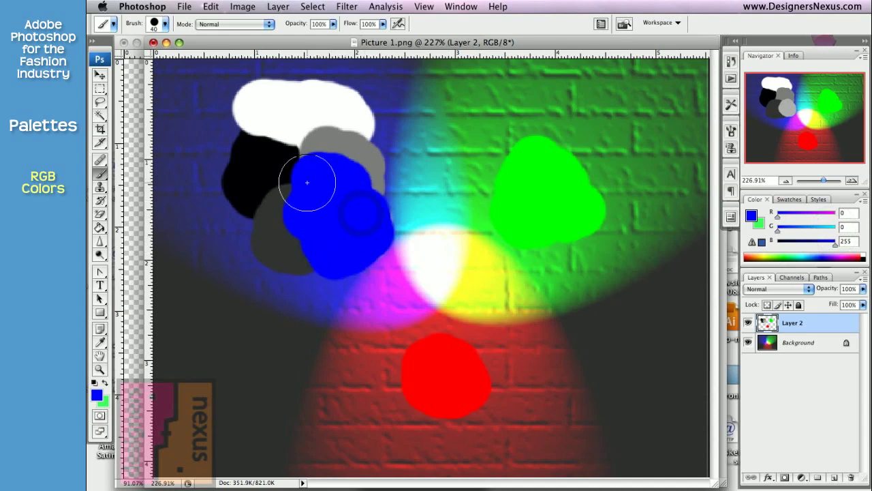
# Mix yellow, magenta and cyan (0/255/255) and dab each onto its beam overlap
pyautogui.click(786, 215)
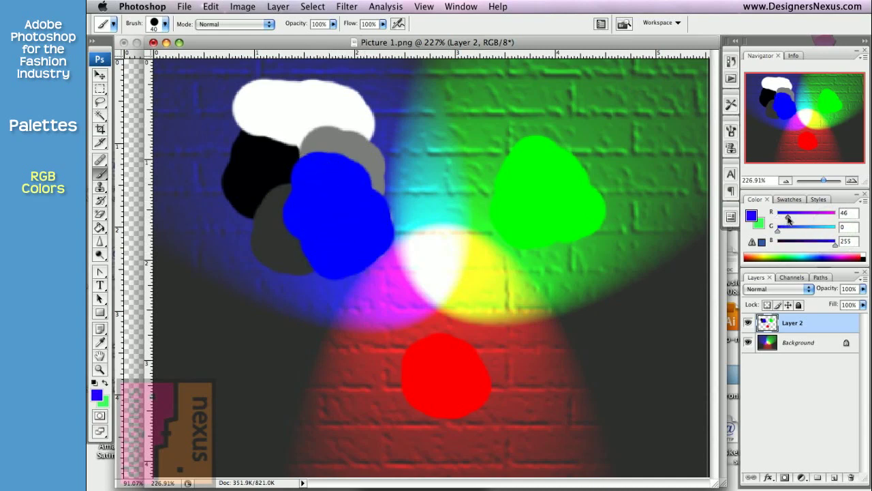
pyautogui.moveTo(788, 217); pyautogui.dragTo(836, 213)
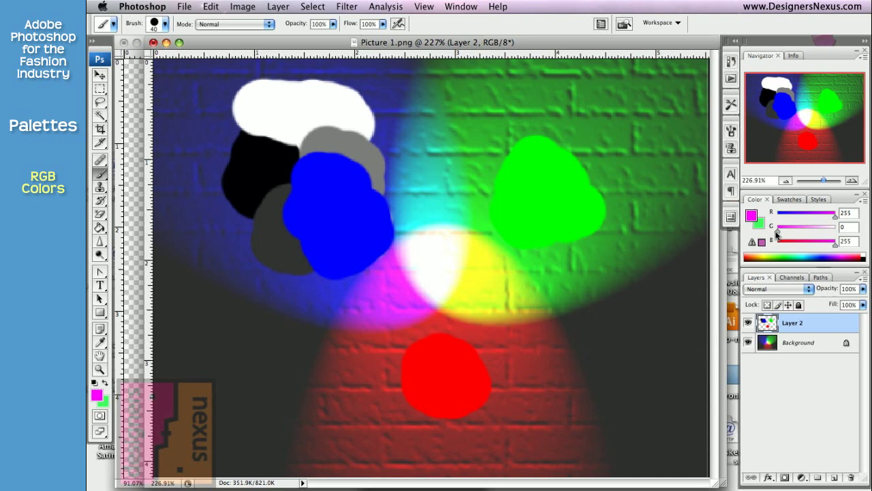
pyautogui.moveTo(778, 230)
pyautogui.mouseDown()
pyautogui.moveTo(838, 232)
pyautogui.moveTo(832, 248)
pyautogui.moveTo(777, 247)
pyautogui.mouseUp()
pyautogui.click(489, 285)
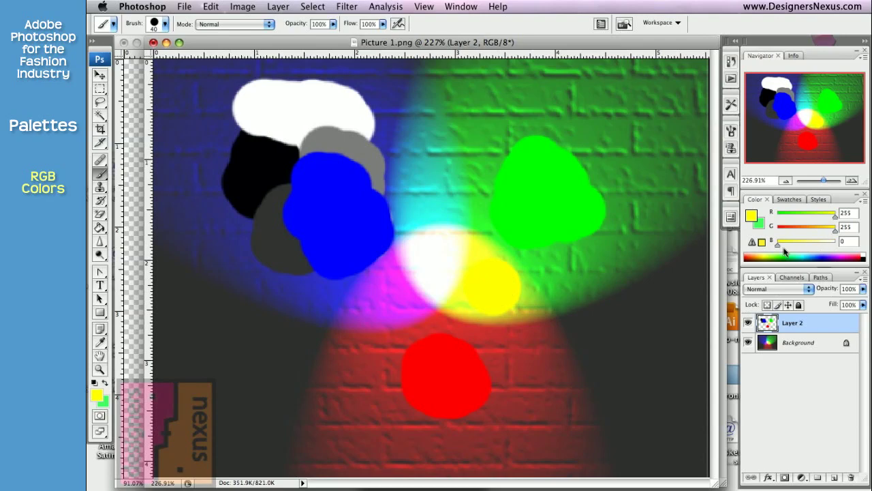
pyautogui.moveTo(779, 247)
pyautogui.mouseDown()
pyautogui.moveTo(840, 245)
pyautogui.moveTo(827, 234)
pyautogui.moveTo(777, 233)
pyautogui.mouseUp()
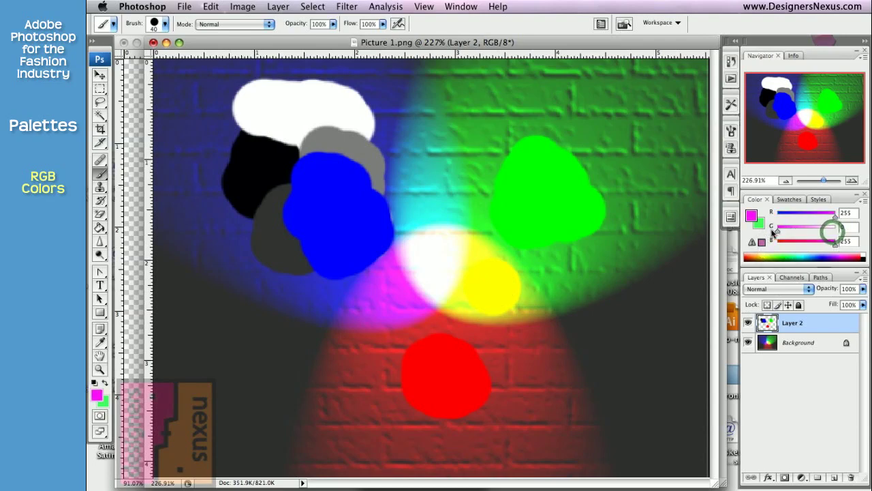
pyautogui.click(391, 294)
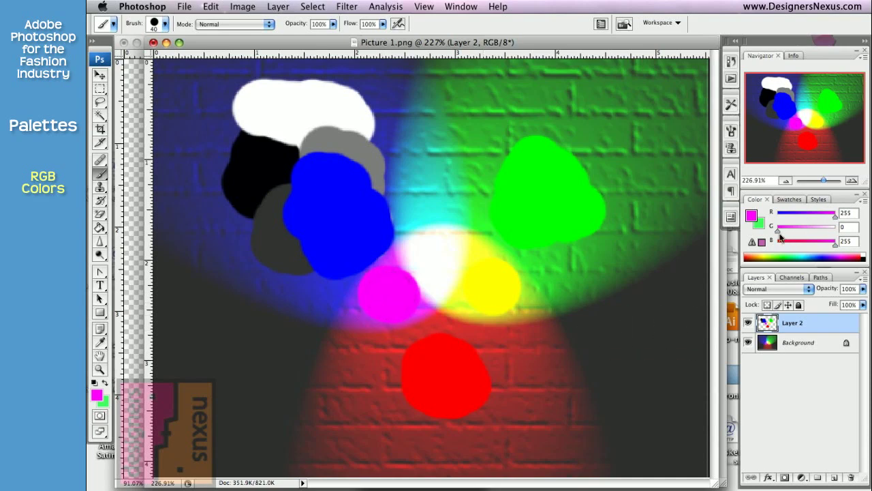
pyautogui.moveTo(779, 234)
pyautogui.mouseDown()
pyautogui.moveTo(843, 234)
pyautogui.moveTo(804, 219)
pyautogui.moveTo(777, 217)
pyautogui.mouseUp()
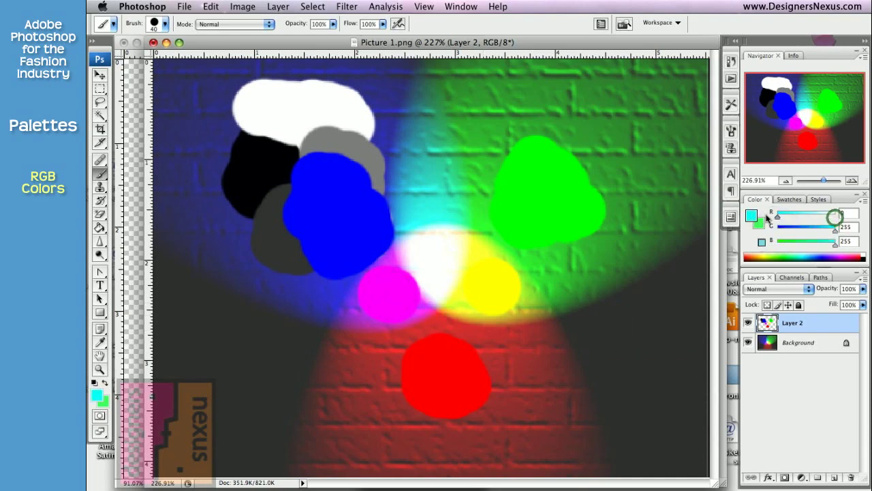
pyautogui.click(429, 196)
pyautogui.moveTo(428, 196); pyautogui.dragTo(422, 192)
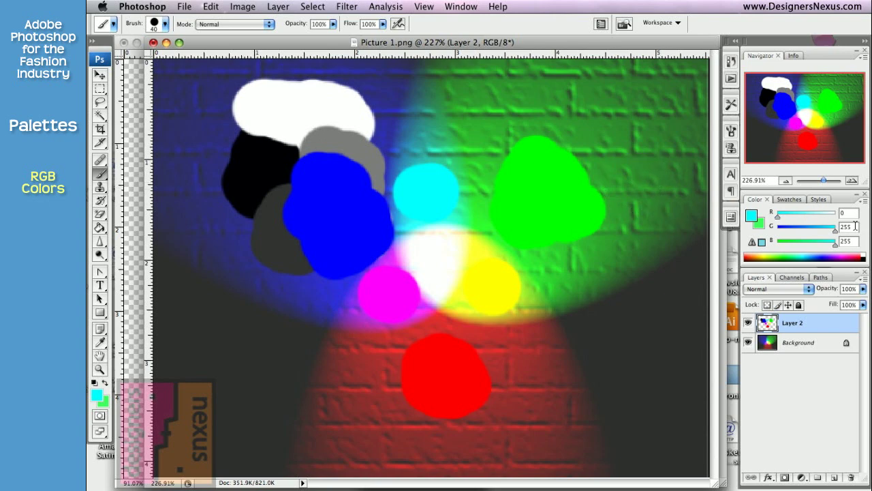
# Enter 100 for the green and blue values and dab a dark teal spot above the cyan dot
pyautogui.write('100')
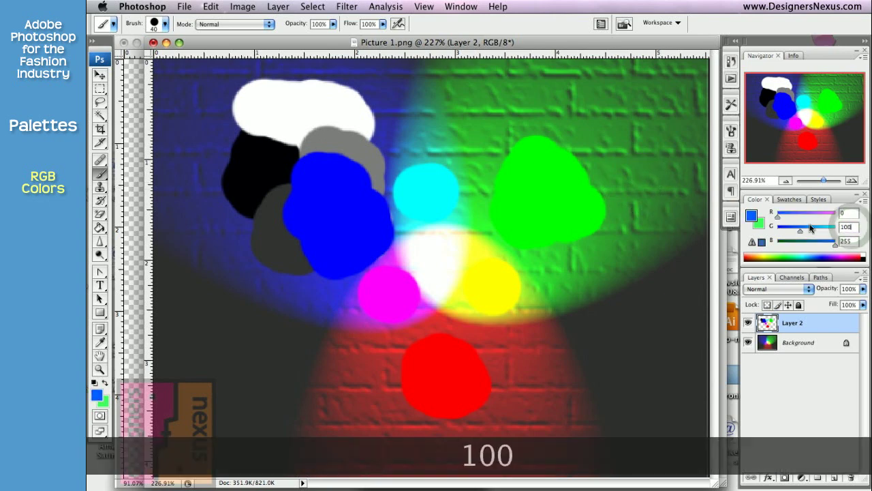
pyautogui.press('Tab')
pyautogui.write('100')
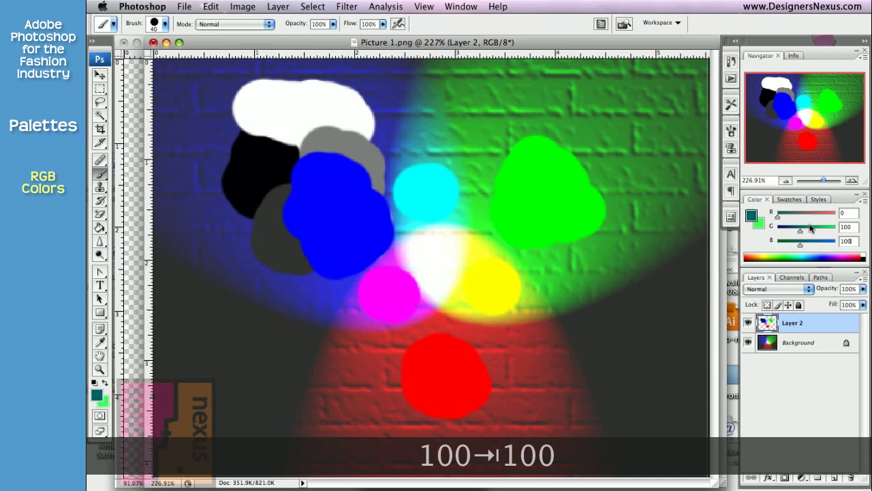
pyautogui.click(424, 141)
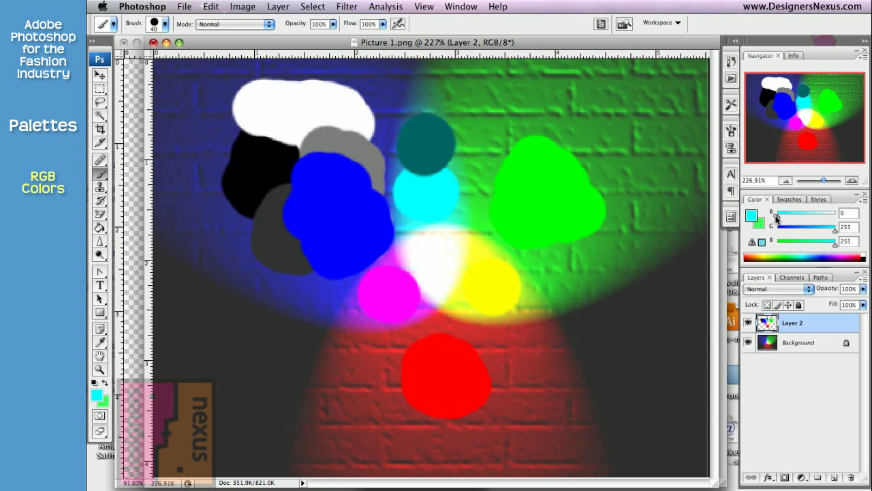
# Add red to lighten the colour and paint pale dabs between cyan, white and yellow
pyautogui.moveTo(785, 218); pyautogui.dragTo(822, 216)
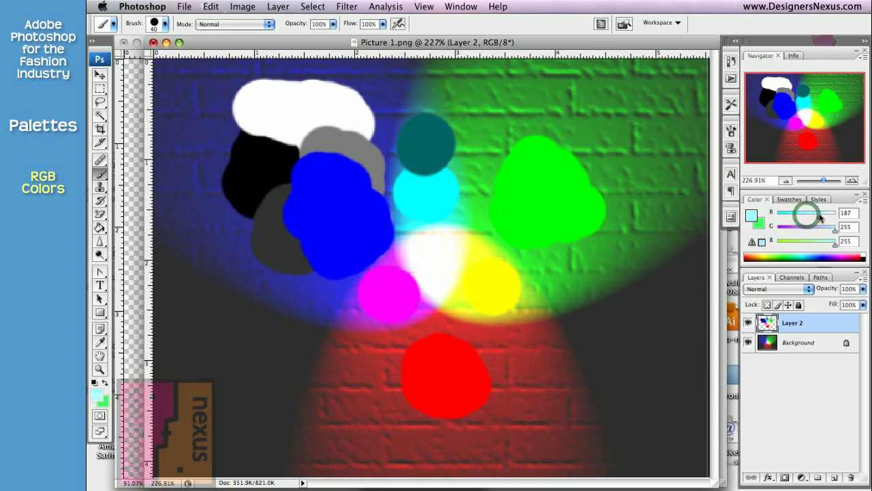
pyautogui.click(427, 218)
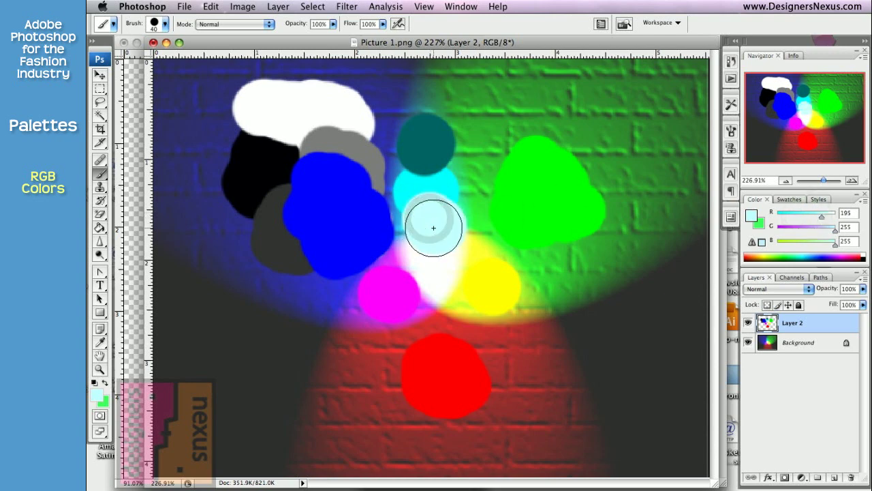
pyautogui.moveTo(433, 228); pyautogui.dragTo(466, 276)
# Mix pale yellow 255/255/187 and paint it over the white-yellow area
pyautogui.moveTo(821, 218); pyautogui.dragTo(814, 218)
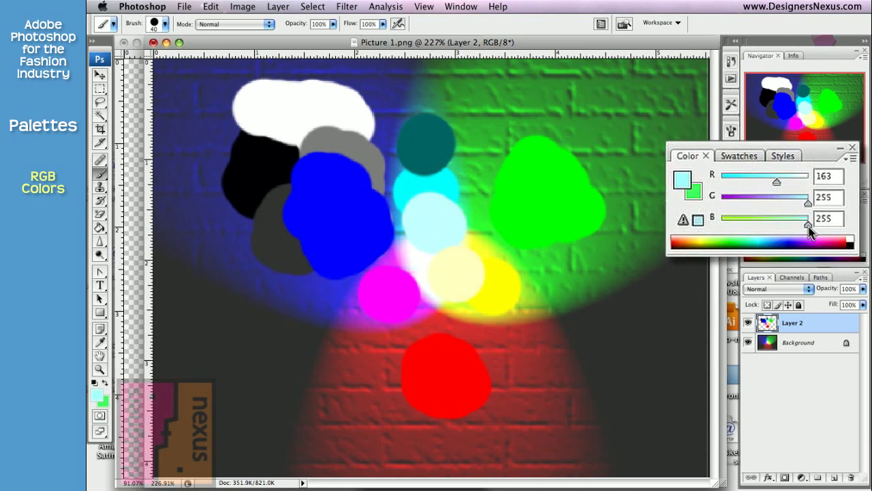
pyautogui.moveTo(809, 228); pyautogui.dragTo(720, 225)
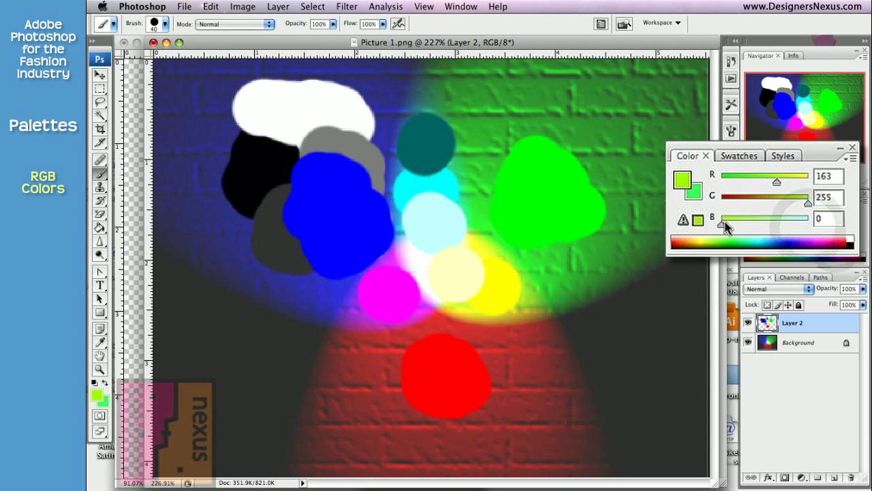
pyautogui.moveTo(776, 183); pyautogui.dragTo(808, 182)
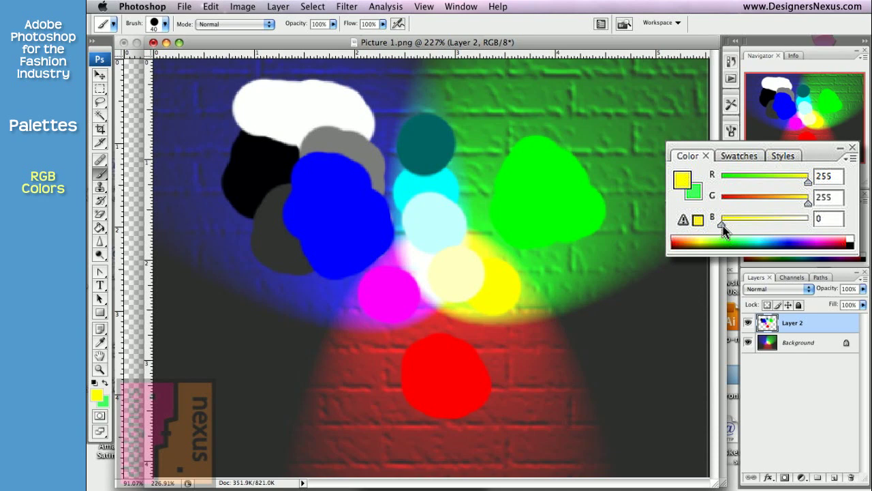
pyautogui.moveTo(724, 228); pyautogui.dragTo(767, 228)
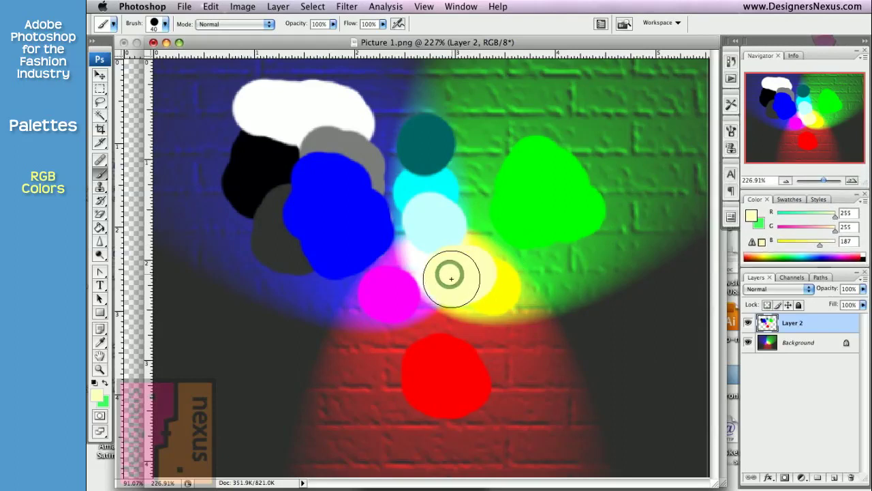
pyautogui.moveTo(450, 274); pyautogui.dragTo(469, 268)
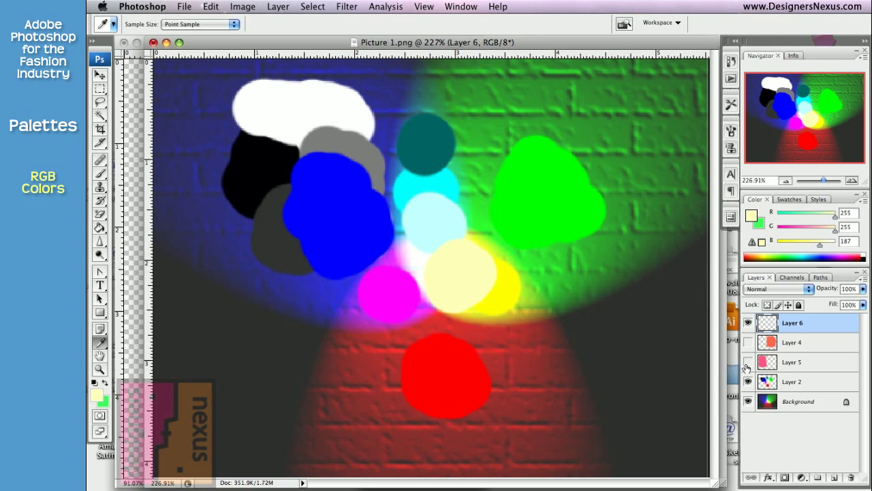
# Show Layer 5's pink block and Layer 4's coral block, then sample the coral 252/103/79
pyautogui.click(748, 361)
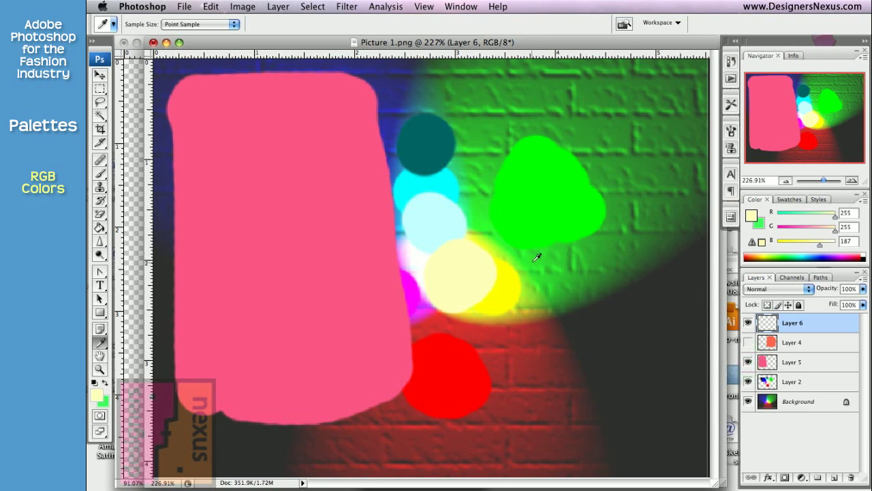
pyautogui.click(748, 342)
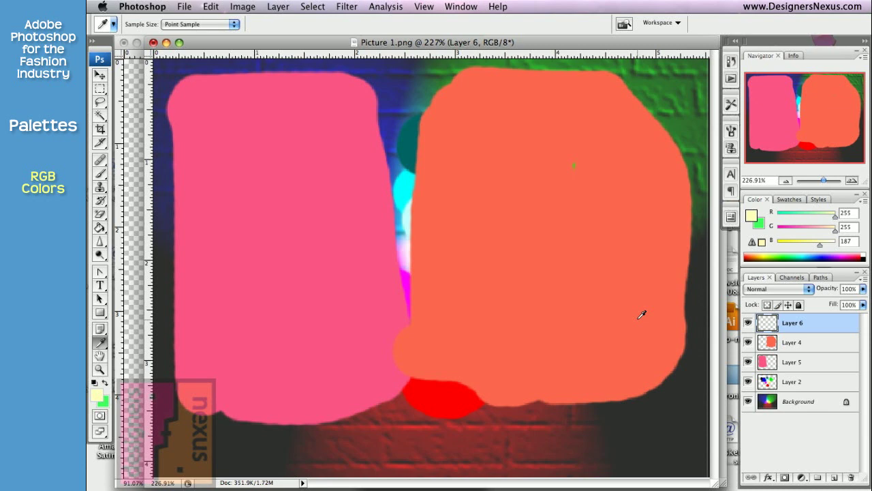
pyautogui.click(618, 308)
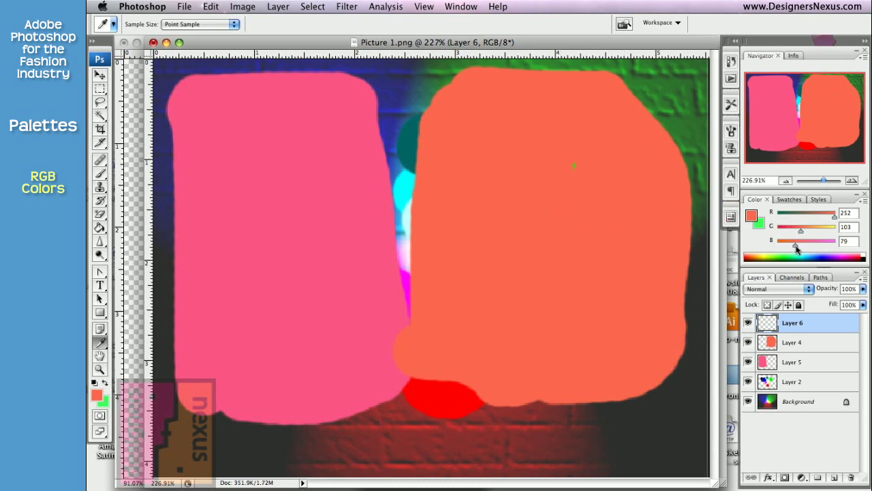
# Mix pink 252/84/133 and brush strokes down the orange shape's left edge on Layer 6
pyautogui.moveTo(797, 248); pyautogui.dragTo(805, 248)
pyautogui.moveTo(807, 247); pyautogui.dragTo(806, 249)
pyautogui.click(100, 173)
pyautogui.moveTo(403, 148)
pyautogui.mouseDown()
pyautogui.moveTo(449, 212)
pyautogui.moveTo(419, 246)
pyautogui.moveTo(426, 277)
pyautogui.moveTo(419, 308)
pyautogui.mouseUp()
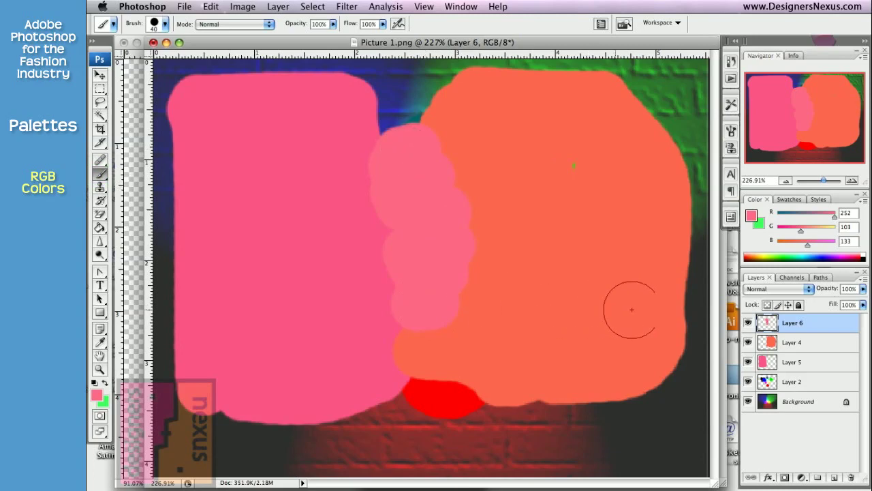
pyautogui.moveTo(799, 233); pyautogui.dragTo(797, 233)
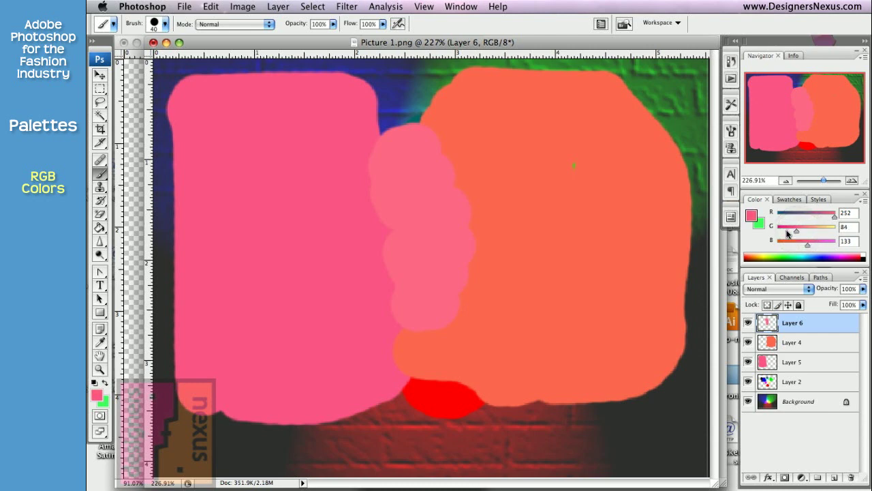
pyautogui.moveTo(432, 145)
pyautogui.mouseDown()
pyautogui.moveTo(462, 169)
pyautogui.moveTo(512, 274)
pyautogui.moveTo(500, 311)
pyautogui.moveTo(490, 340)
pyautogui.mouseUp()
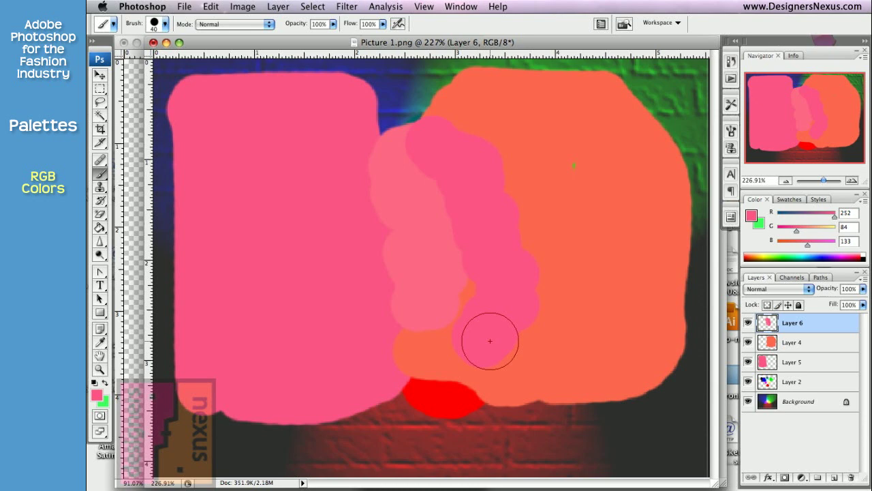
pyautogui.click(490, 341)
# Switch to the Move tool and bring up the Image adjustment commands
pyautogui.press('v')
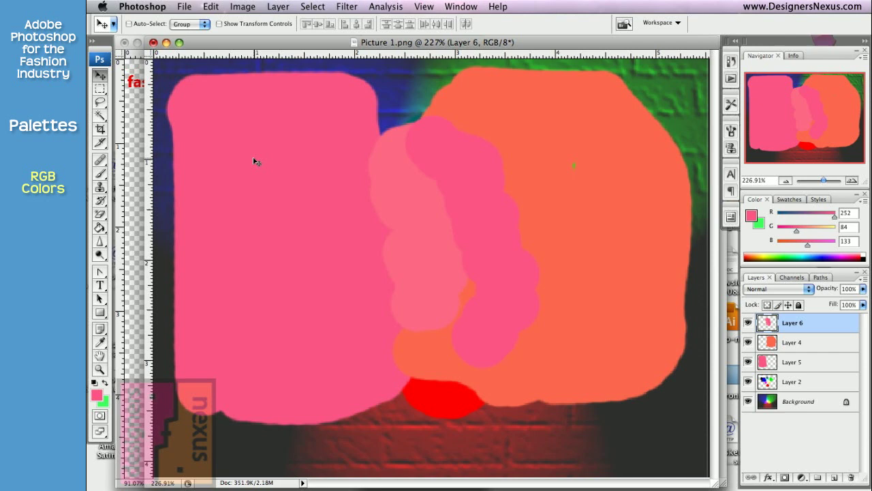
pyautogui.click(761, 239)
pyautogui.click(243, 7)
pyautogui.moveTo(327, 40)
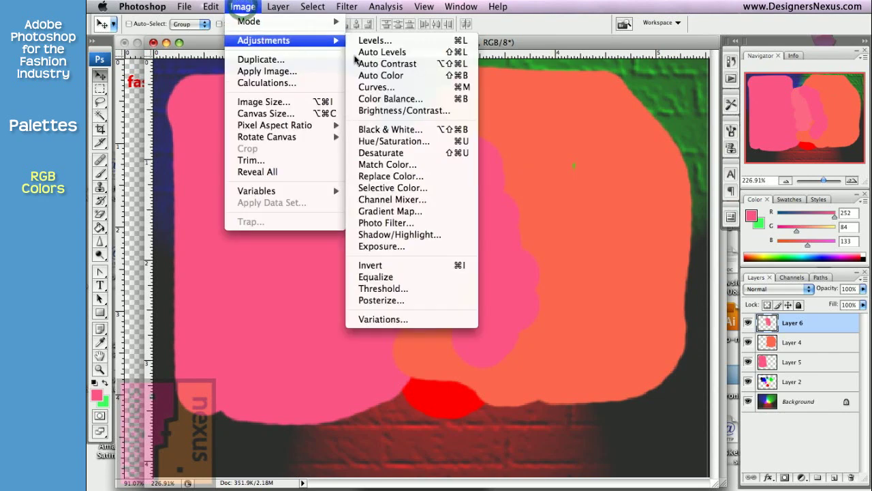
# In image-005-source.psd, make the Background copy 2 and Background copy 3 tulip layers visible
pyautogui.click(136, 201)
pyautogui.click(136, 201)
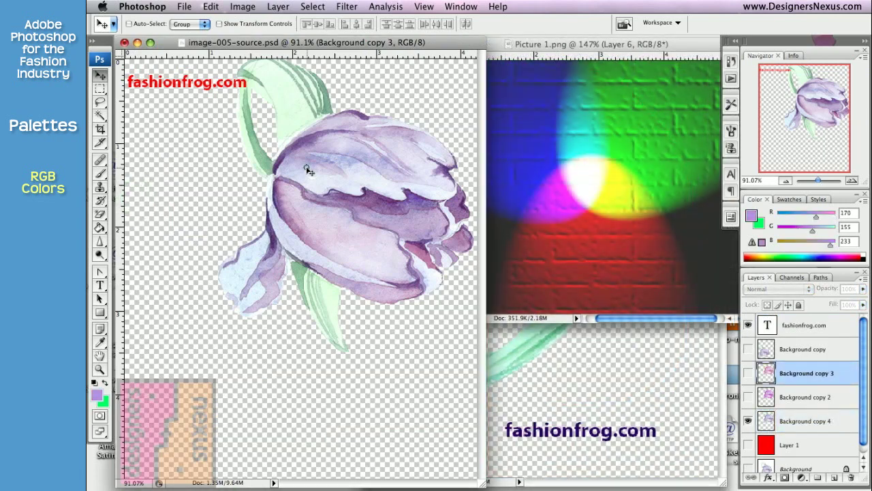
pyautogui.click(308, 171)
pyautogui.click(748, 398)
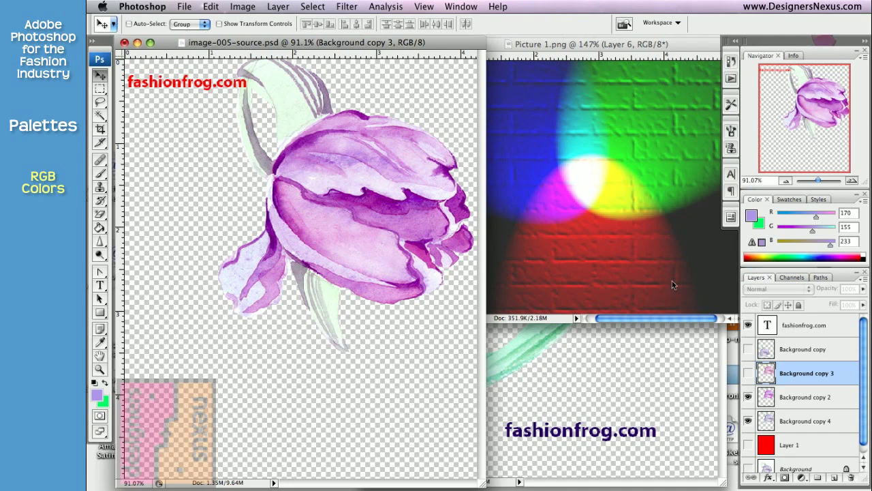
pyautogui.click(747, 373)
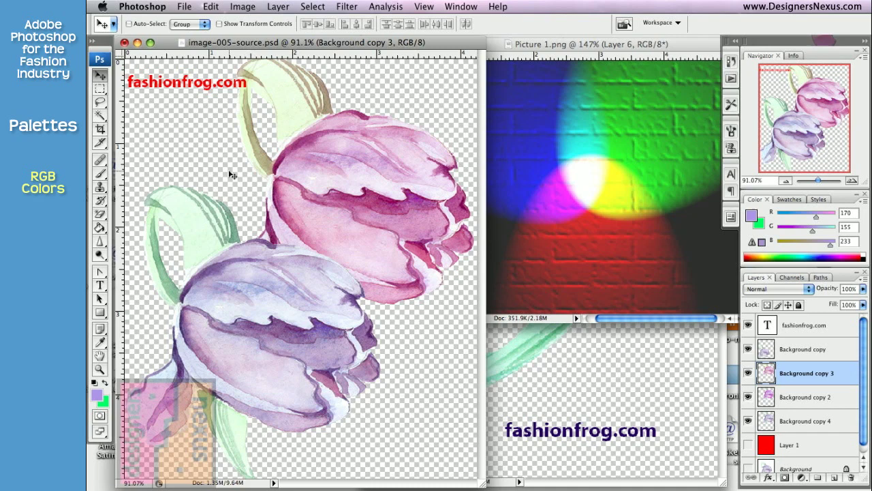
# Apply Variations from Original with More Green and More Blue to turn the pink tulip lavender
pyautogui.click(240, 7)
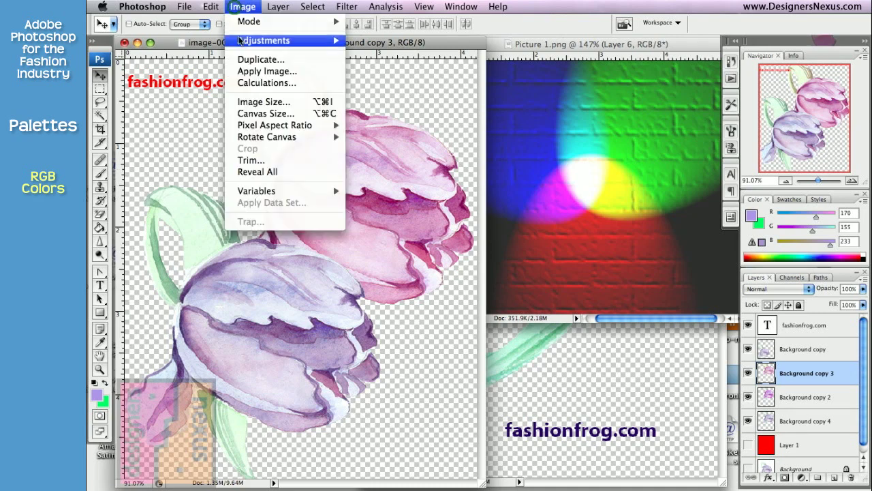
pyautogui.moveTo(300, 42)
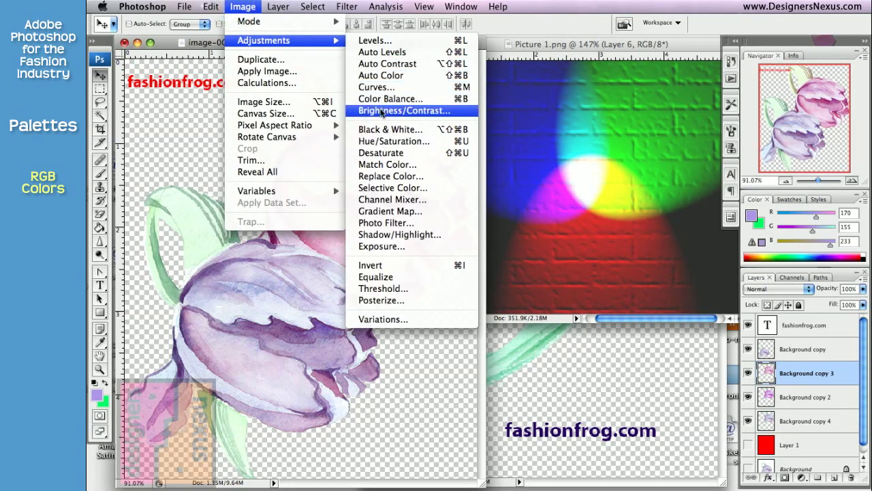
pyautogui.click(385, 320)
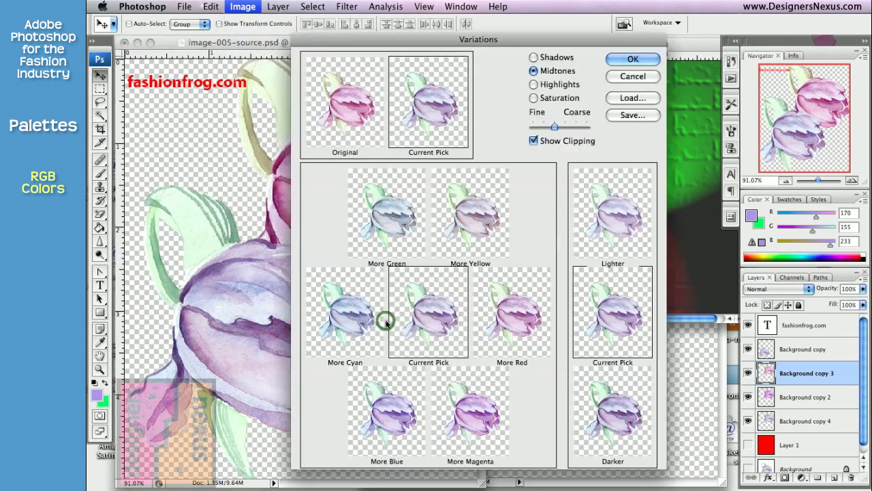
pyautogui.click(354, 94)
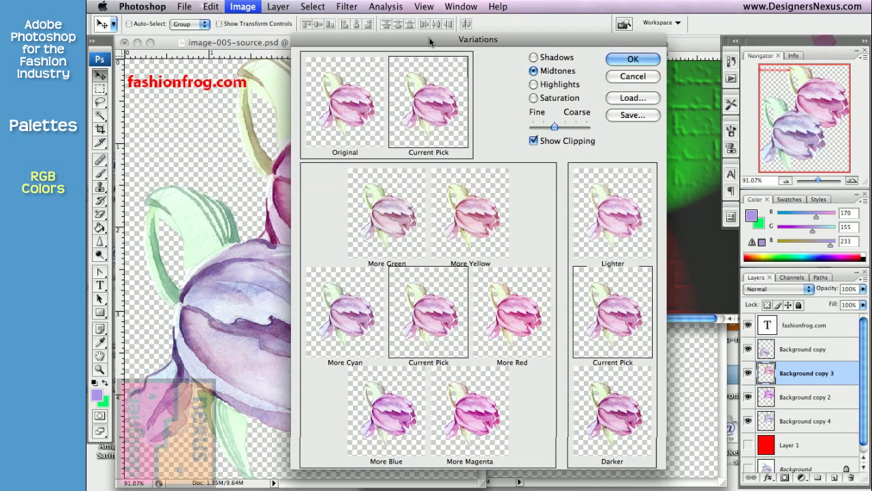
pyautogui.moveTo(429, 42); pyautogui.dragTo(247, 47)
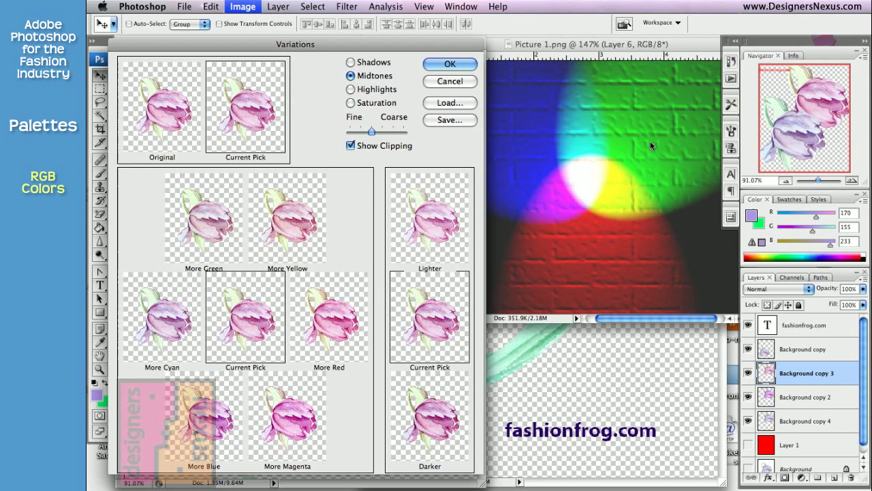
pyautogui.click(206, 215)
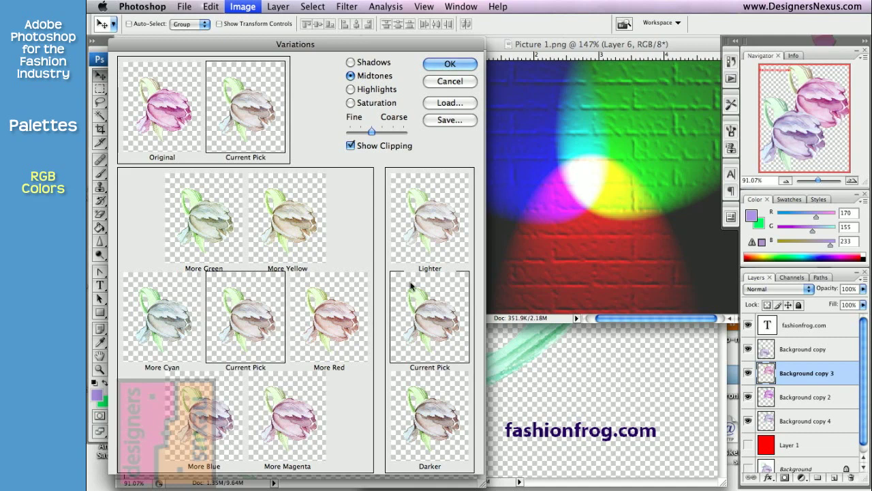
pyautogui.click(215, 421)
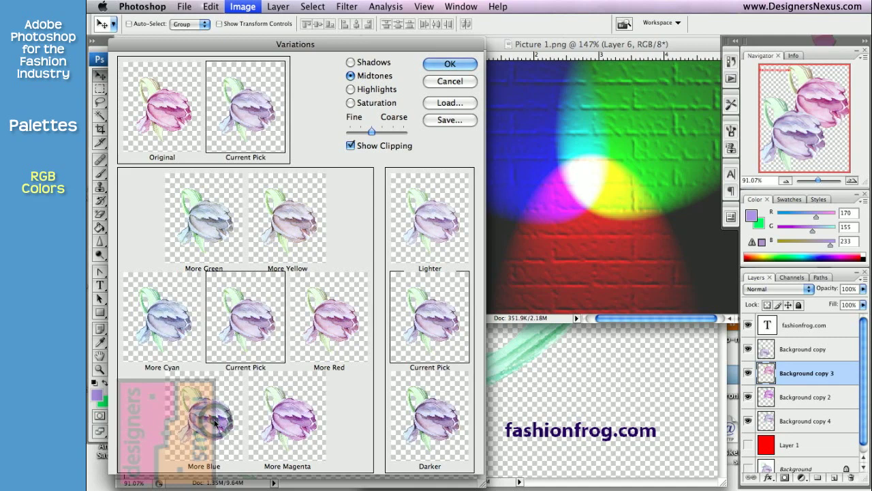
pyautogui.click(450, 64)
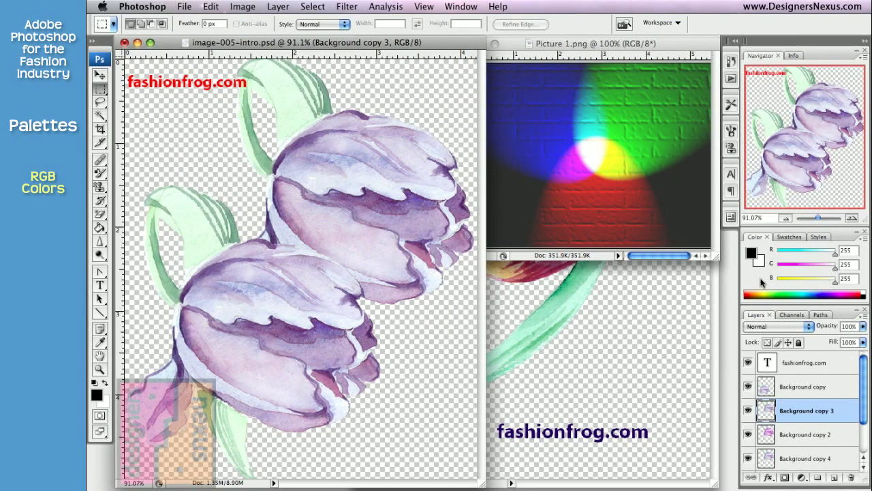
# Open the Color palette's flyout menu of slider and spectrum options
pyautogui.click(861, 240)
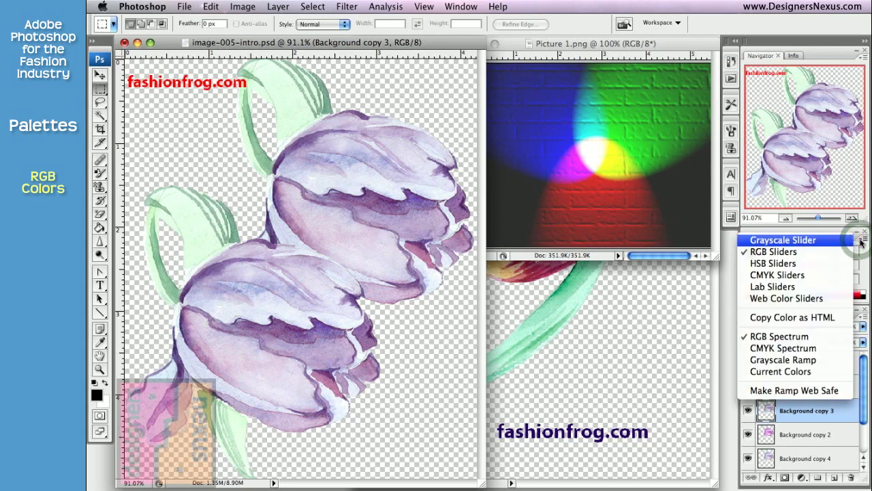